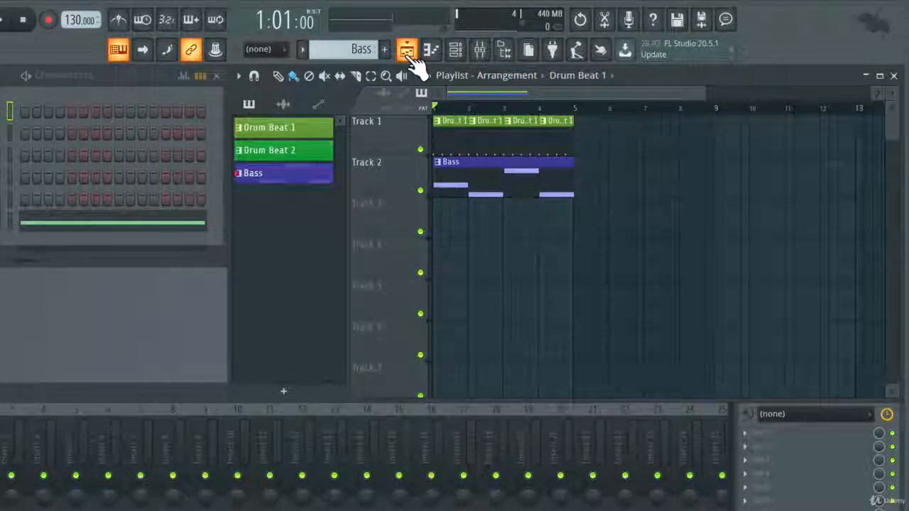
# Hide the Playlist window and show it again.
pyautogui.click(409, 57)
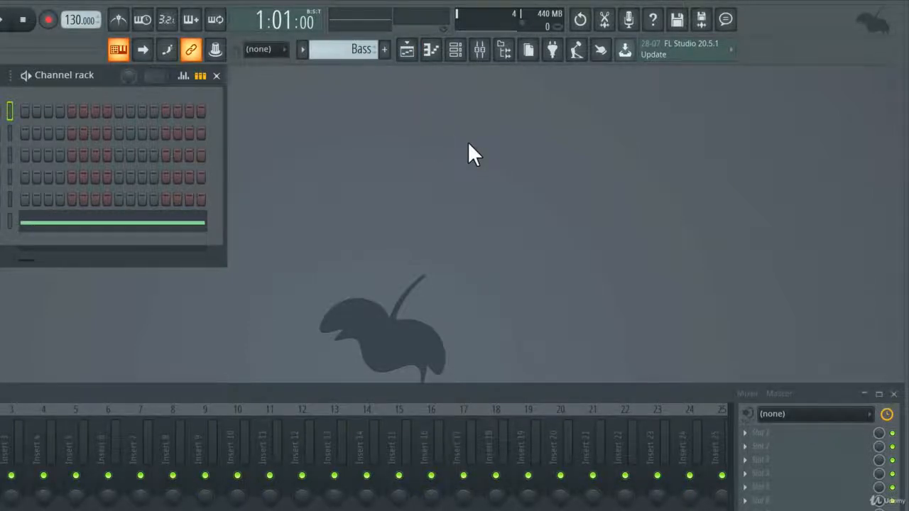
pyautogui.press('F5')
pyautogui.press('F5')
pyautogui.press('F5')
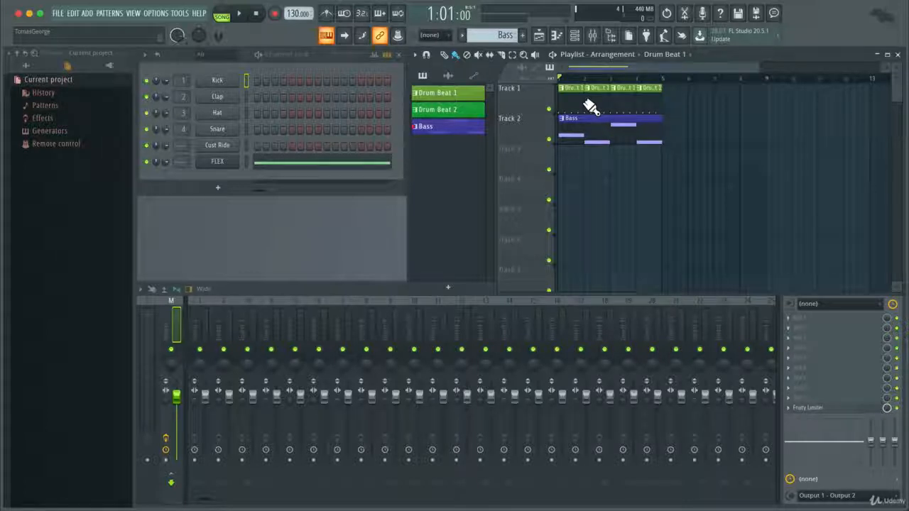
# Maximise the Playlist window so it fills the workspace beside the browser.
pyautogui.press('Return')
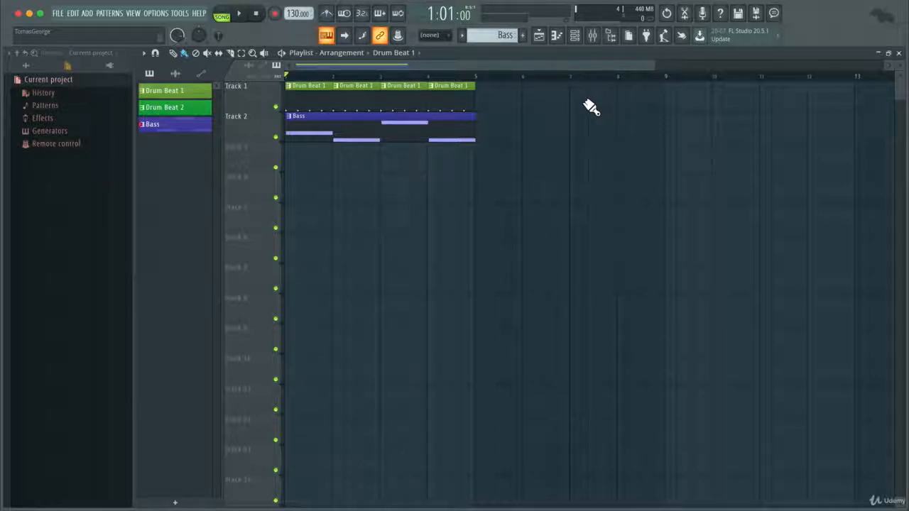
pyautogui.press('Return')
pyautogui.press('Return')
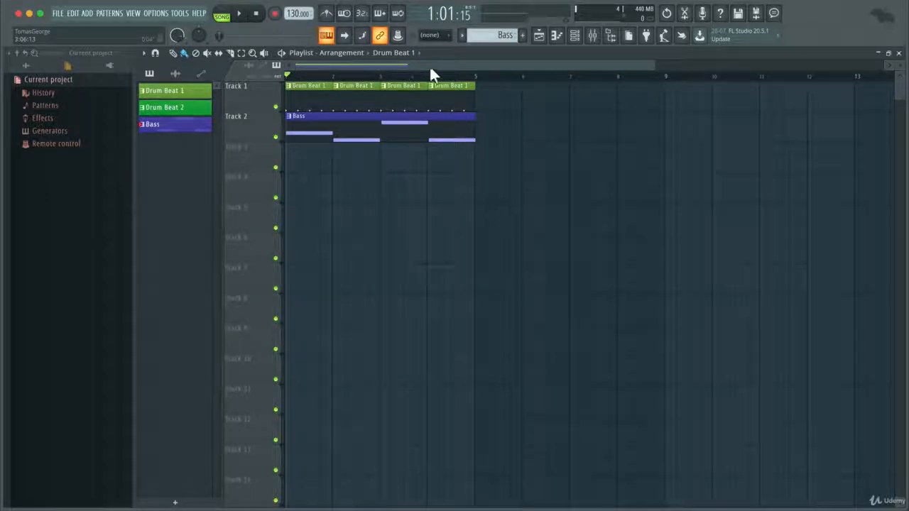
# Examine the Drum Beat 1 and Bass clips in the Playlist at different horizontal and vertical zoom levels.
pyautogui.moveTo(646, 58); pyautogui.dragTo(598, 66)
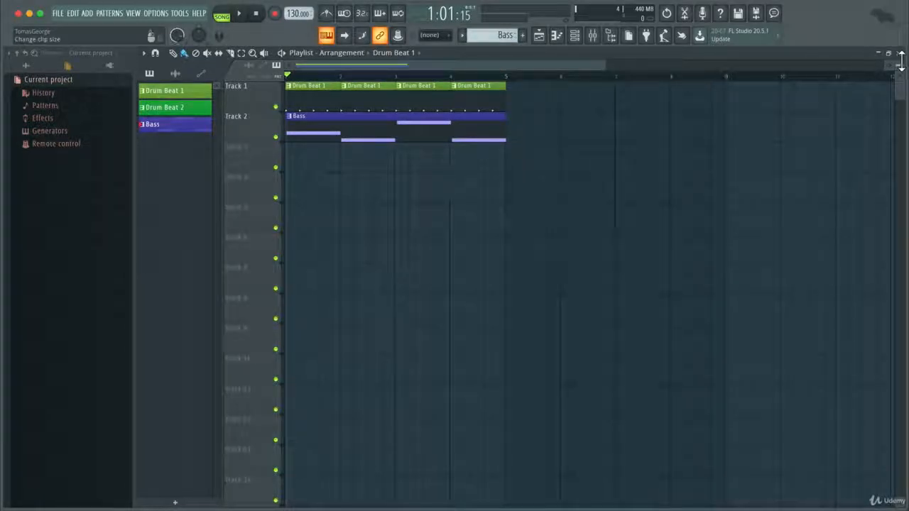
pyautogui.moveTo(895, 59)
pyautogui.mouseDown()
pyautogui.moveTo(895, 50)
pyautogui.moveTo(895, 71)
pyautogui.moveTo(893, 59)
pyautogui.mouseUp()
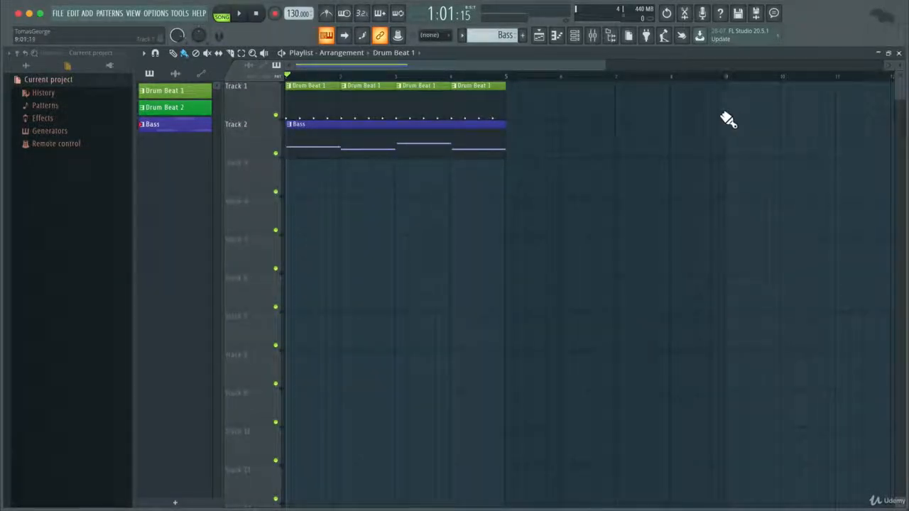
pyautogui.scroll(-1, 561, 119)
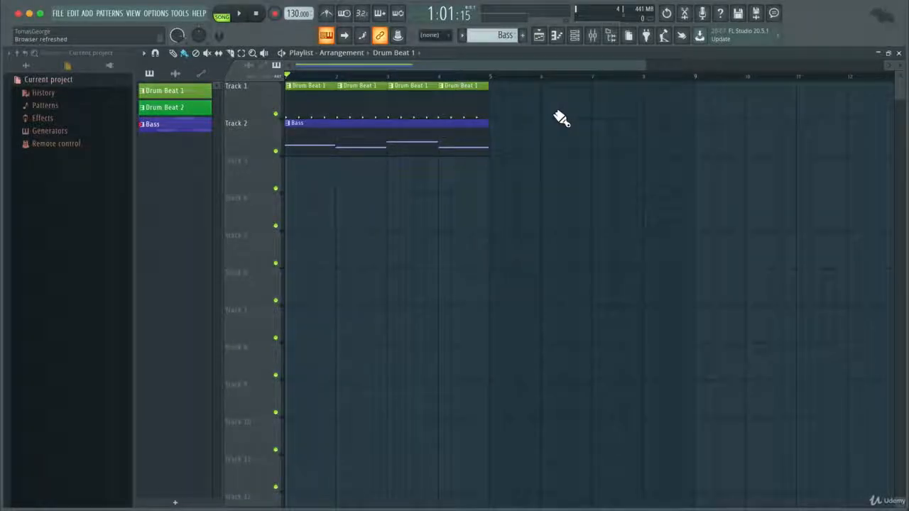
pyautogui.scroll(-3, 561, 118)
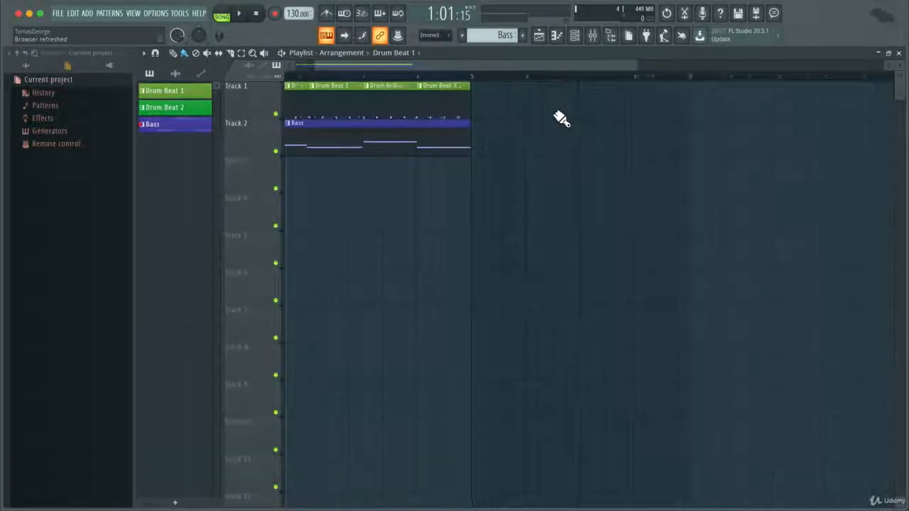
pyautogui.scroll(-3, 562, 118)
pyautogui.scroll(2, 562, 119)
pyautogui.scroll(-3, 562, 118)
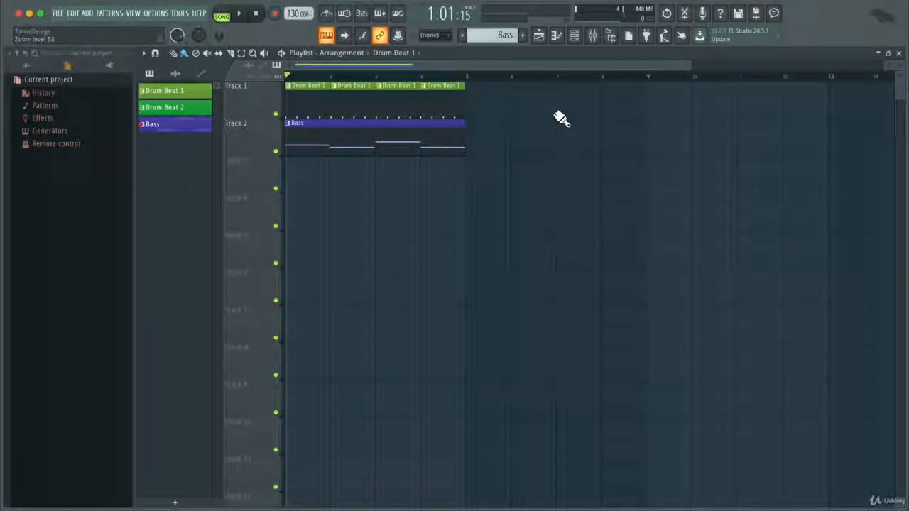
pyautogui.scroll(2, 562, 119)
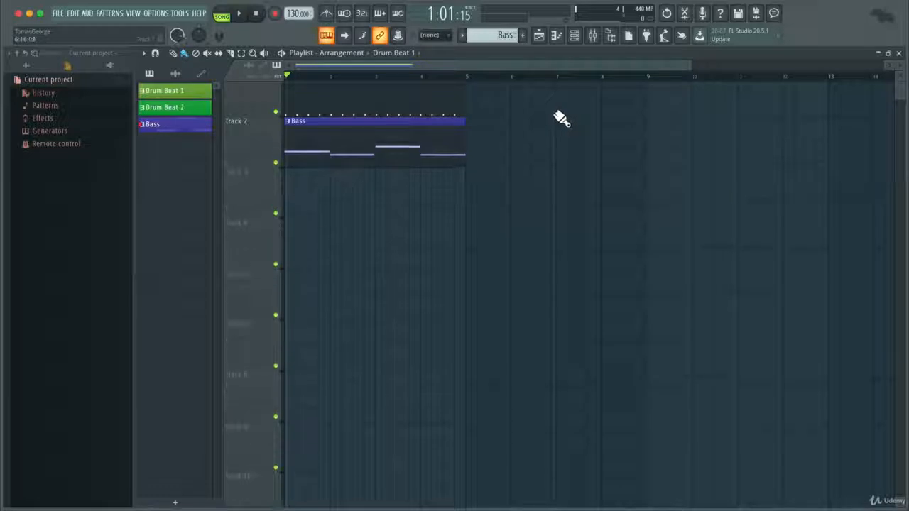
pyautogui.scroll(-2, 561, 119)
pyautogui.scroll(-1, 561, 119)
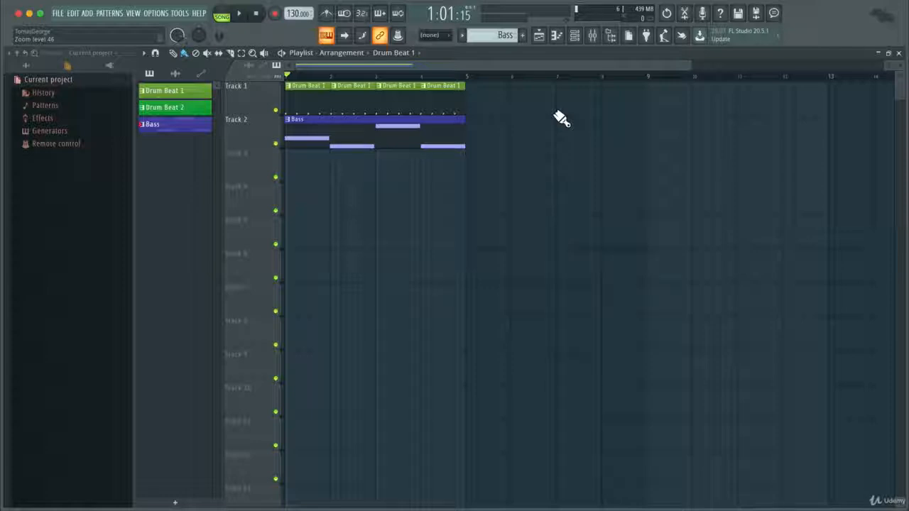
pyautogui.scroll(2, 561, 119)
pyautogui.scroll(-6, 561, 119)
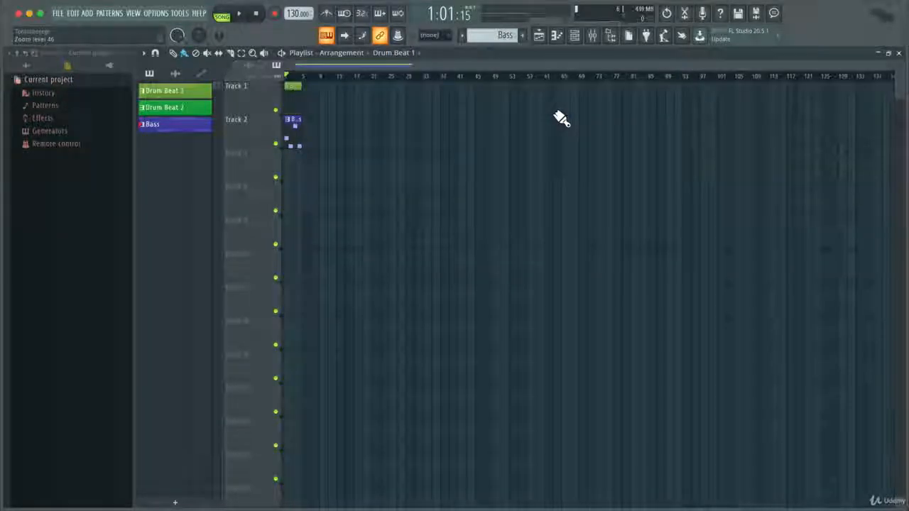
pyautogui.scroll(4, 562, 119)
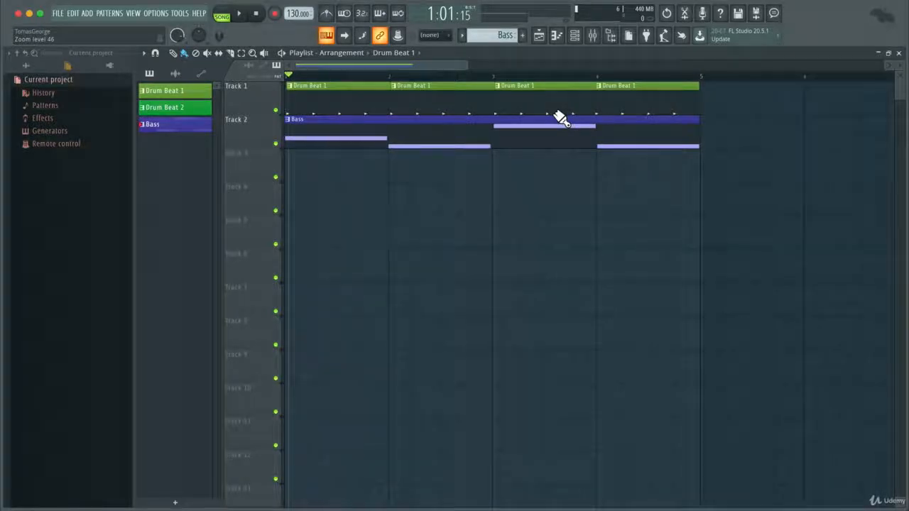
# Delete all Drum Beat 1 and Bass clips from Tracks 1 and 2 and return the song position to the start.
pyautogui.hotkey('ctrl', 'z')
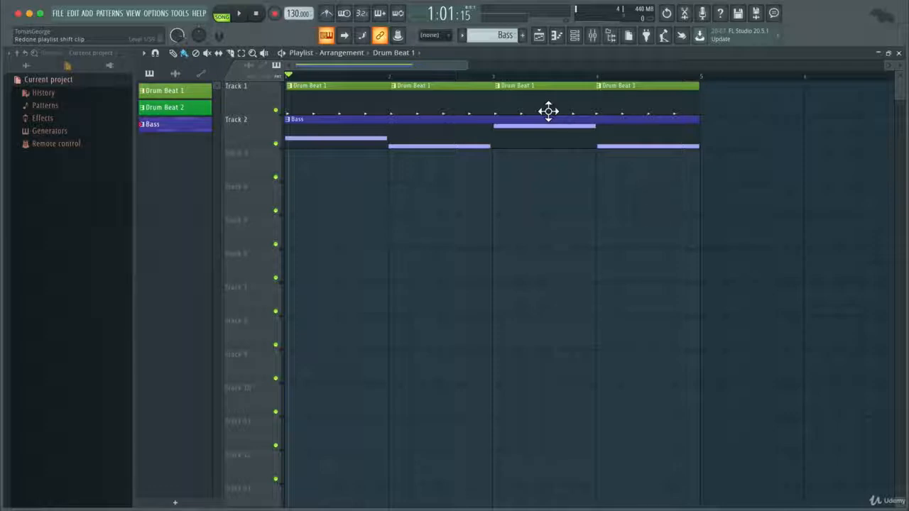
pyautogui.rightClick(341, 105)
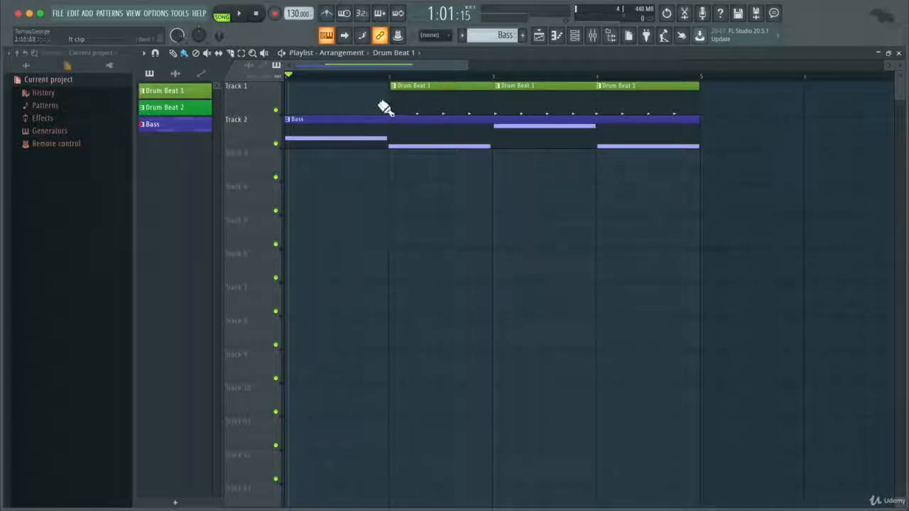
pyautogui.rightClick(427, 110)
pyautogui.rightClick(540, 112)
pyautogui.rightClick(611, 113)
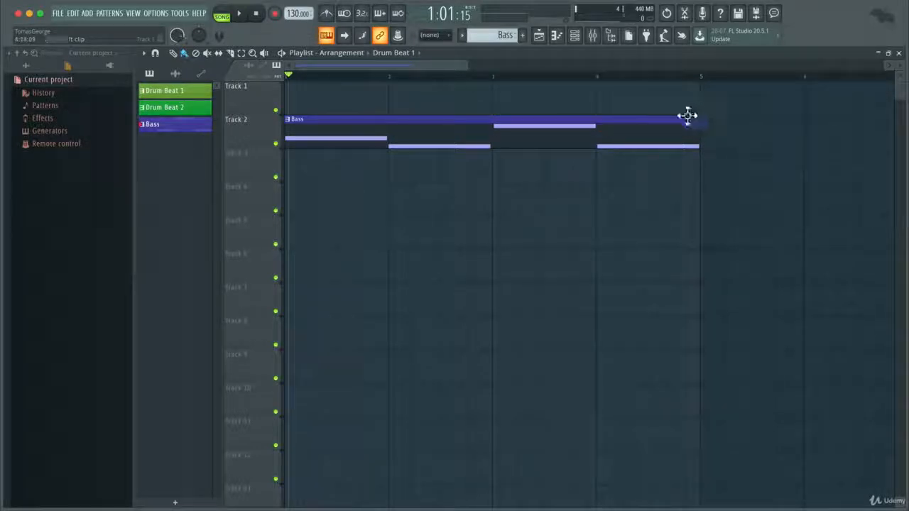
pyautogui.rightClick(657, 146)
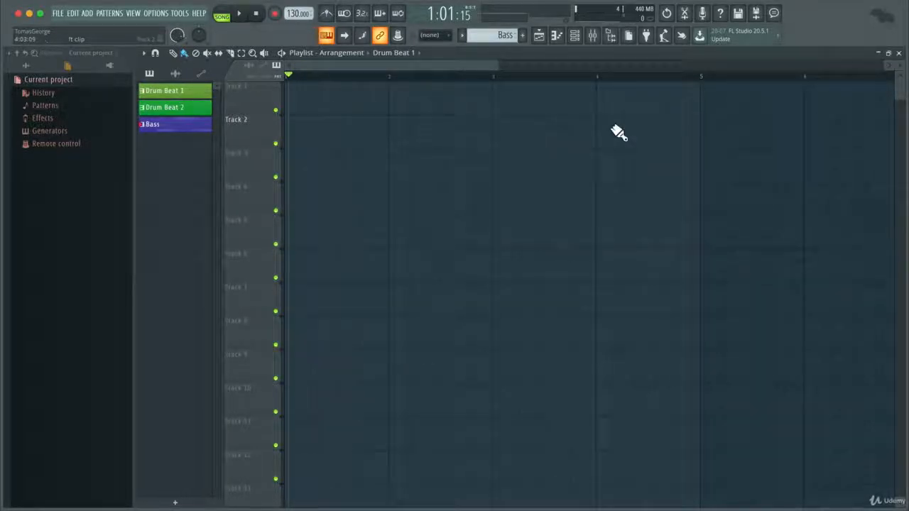
pyautogui.click(288, 79)
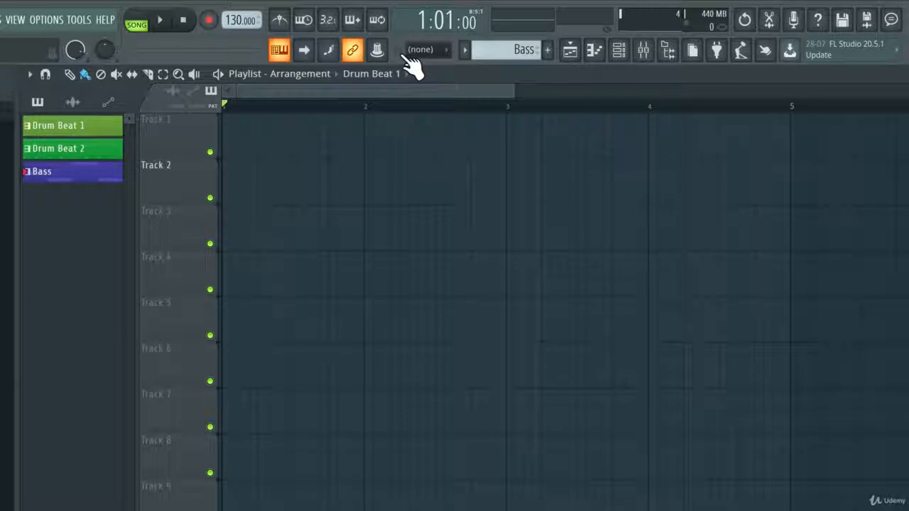
# Set the global snap to Line and activate the Draw tool in the Playlist.
pyautogui.click(403, 57)
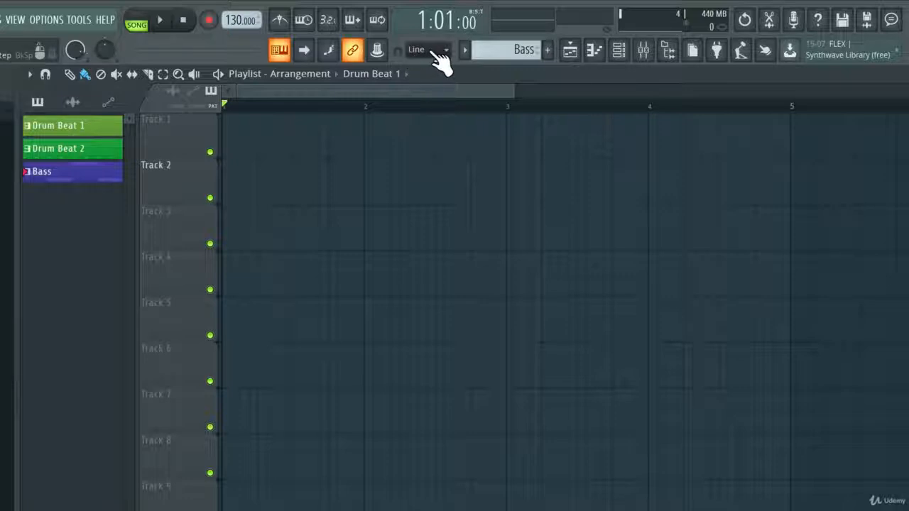
pyautogui.click(428, 49)
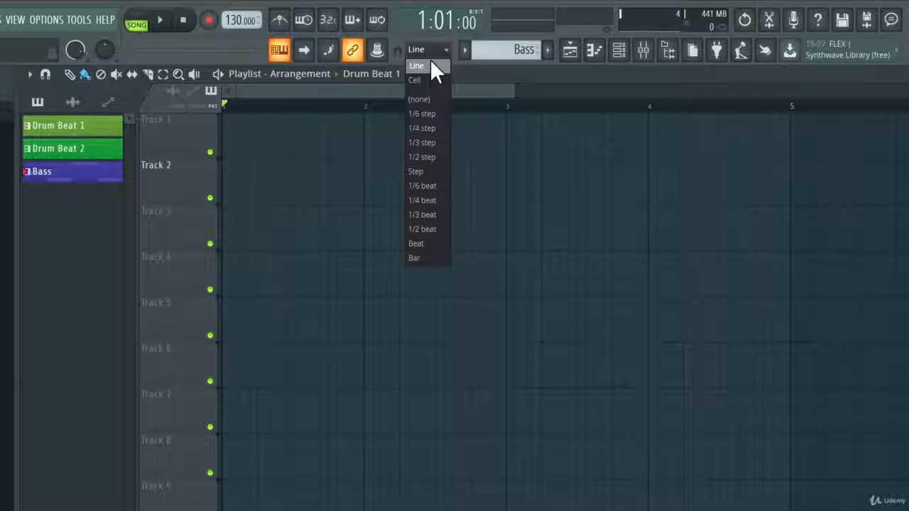
pyautogui.click(430, 62)
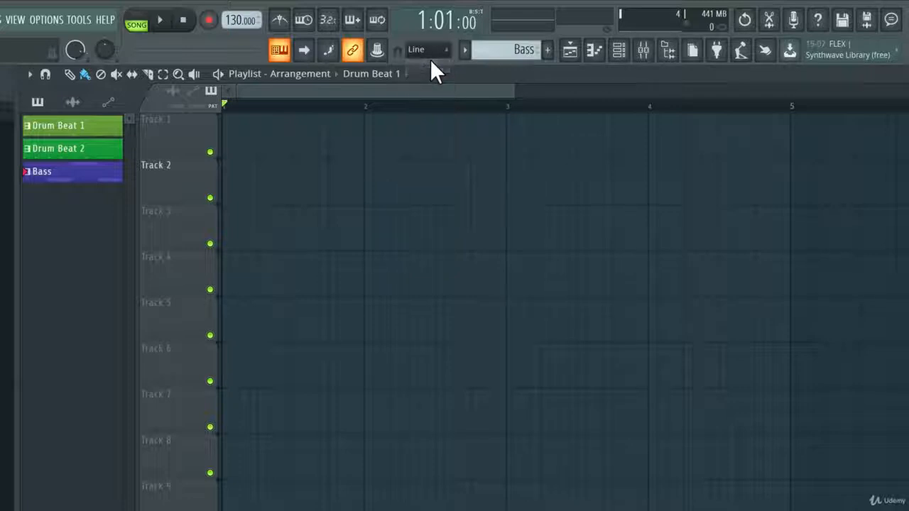
pyautogui.click(70, 75)
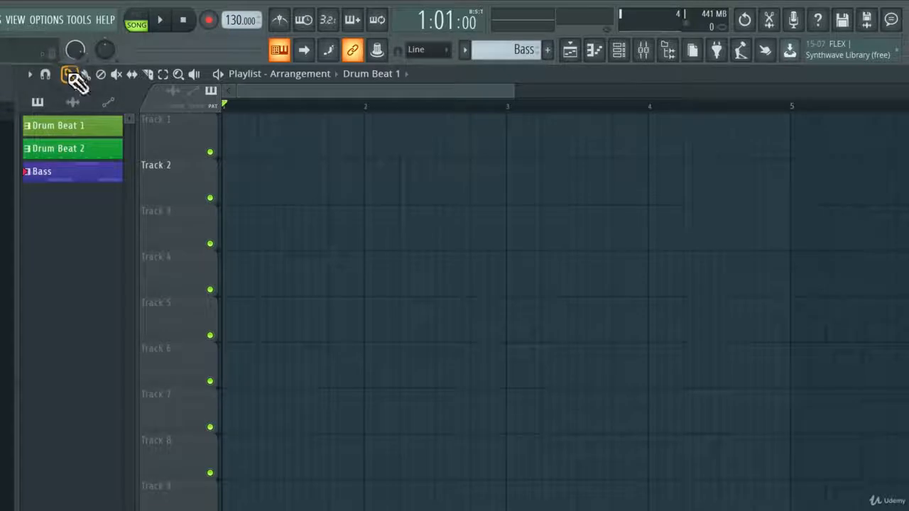
# Place Drum Beat 1 clips on Track 1 slightly after bars 2 and 4, and delete the second one.
pyautogui.click(384, 132)
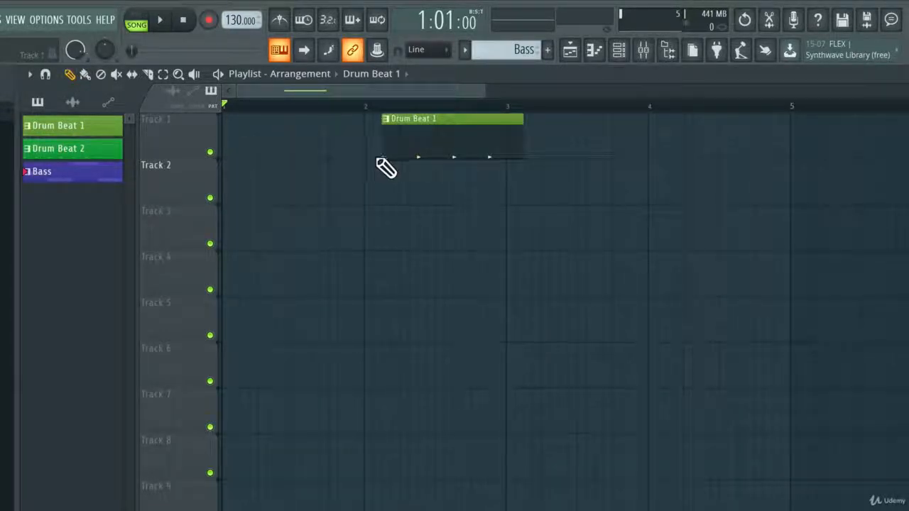
pyautogui.click(678, 147)
pyautogui.rightClick(710, 145)
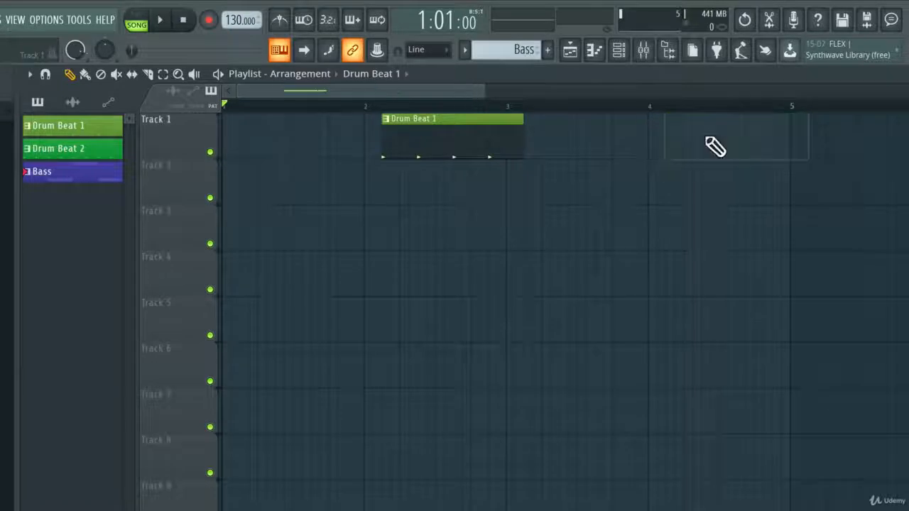
# Set the global snap to Cell and add Drum Beat 1 clips on Track 1 at bar 4 and slightly after bar 5.
pyautogui.click(430, 51)
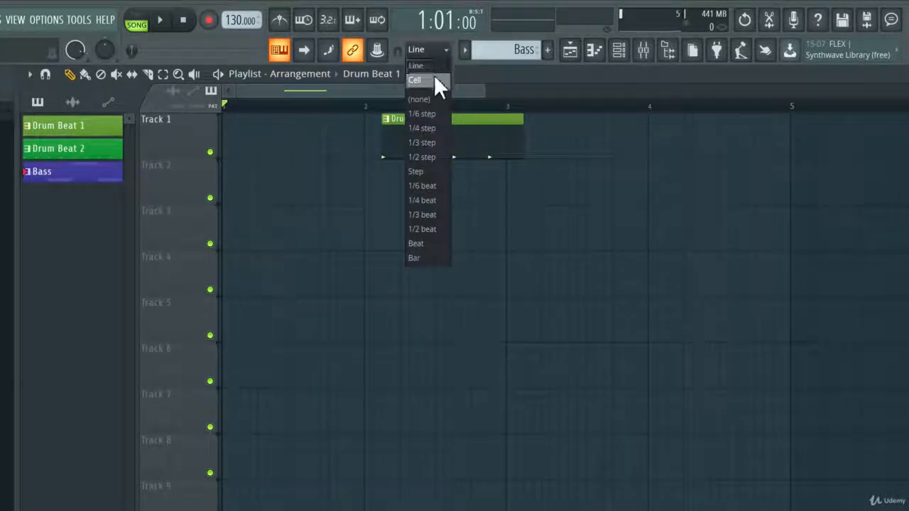
pyautogui.click(434, 79)
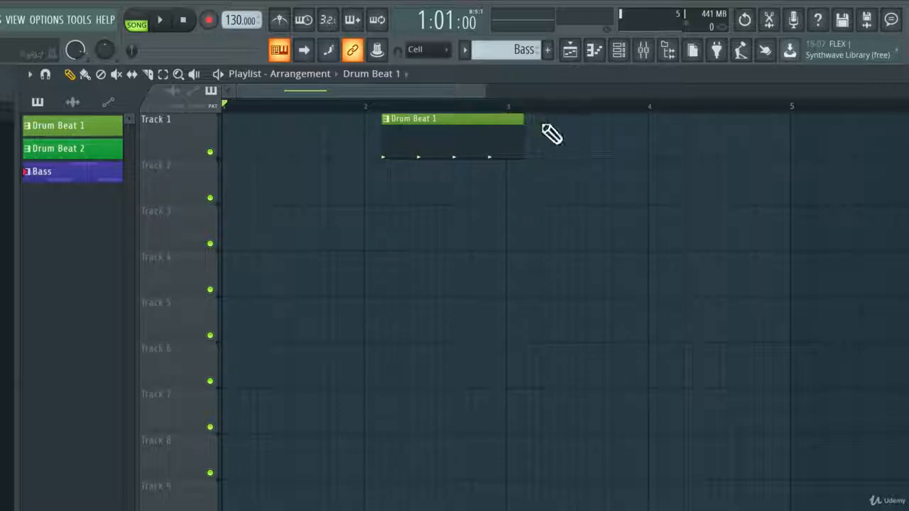
pyautogui.click(646, 129)
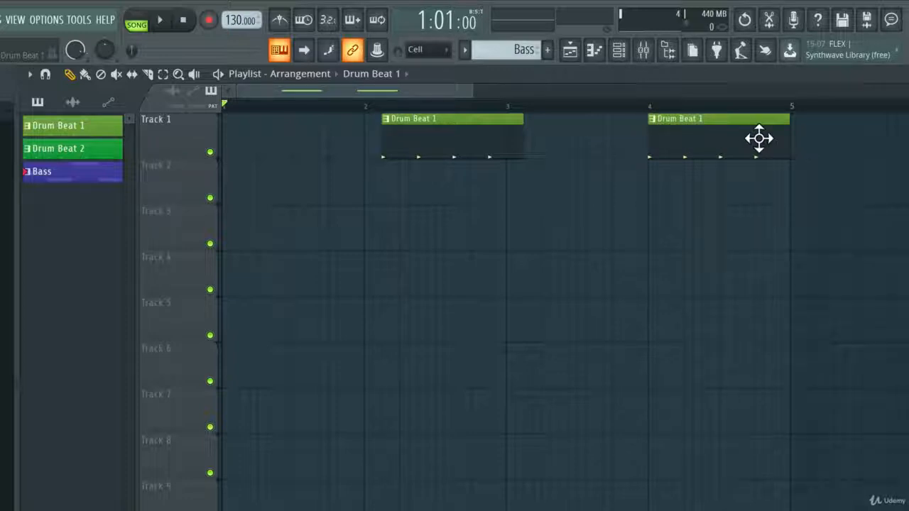
pyautogui.click(793, 137)
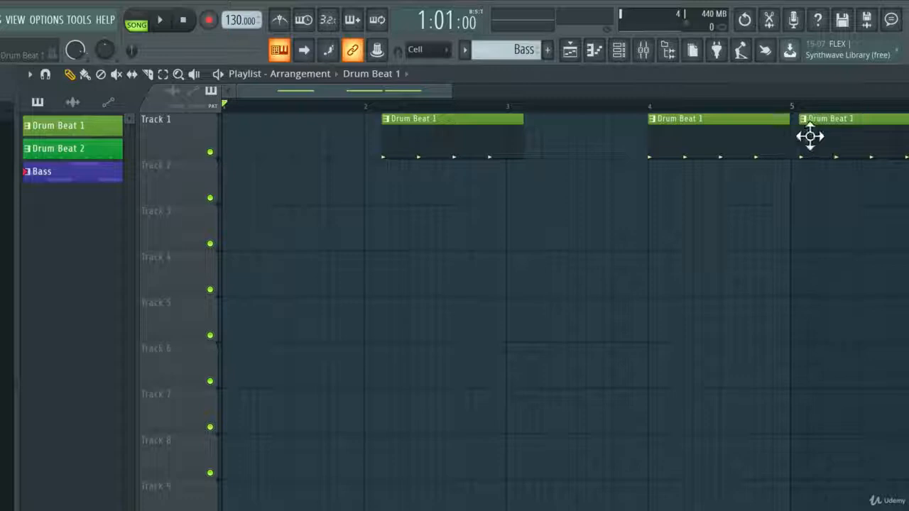
# Delete the three Drum Beat 1 test clips from Track 1.
pyautogui.rightClick(807, 138)
pyautogui.rightClick(749, 138)
pyautogui.rightClick(499, 138)
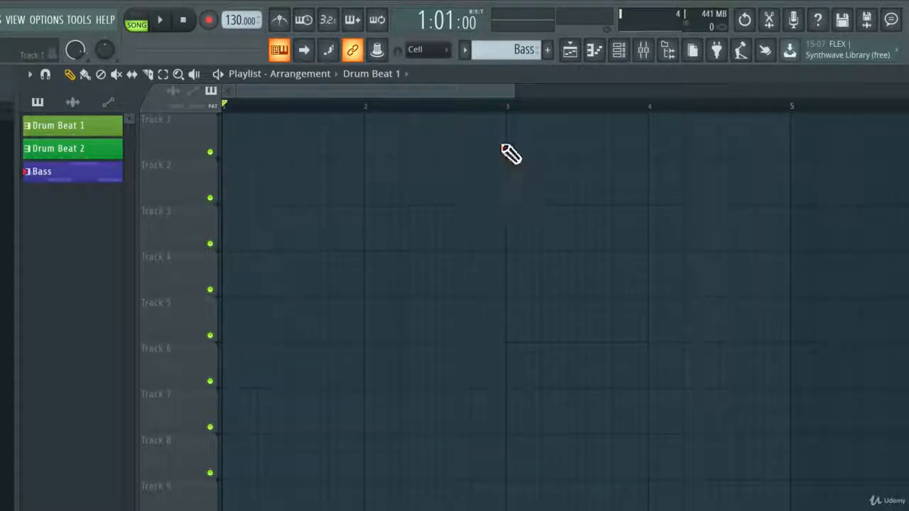
# Set the global snap to Bar and place Drum Beat 1 clips on Track 1 at bars 1, 2 and 3.
pyautogui.click(434, 51)
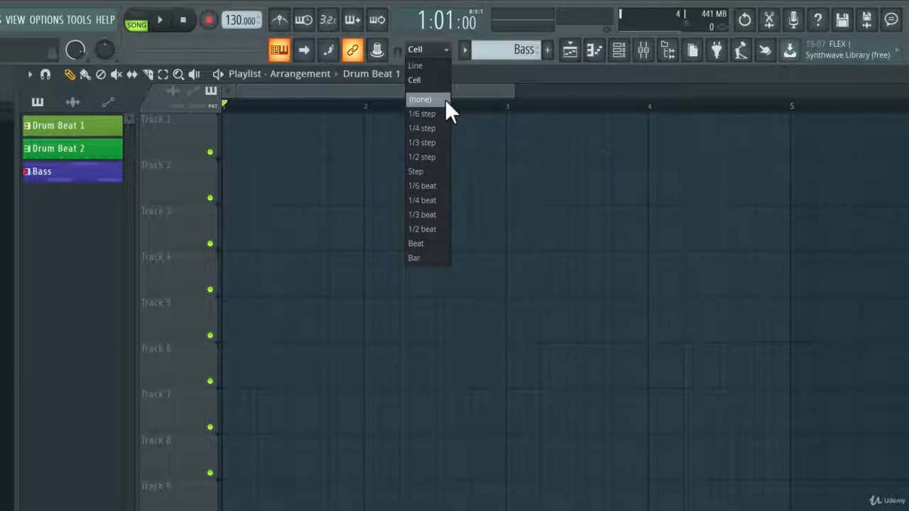
pyautogui.click(432, 258)
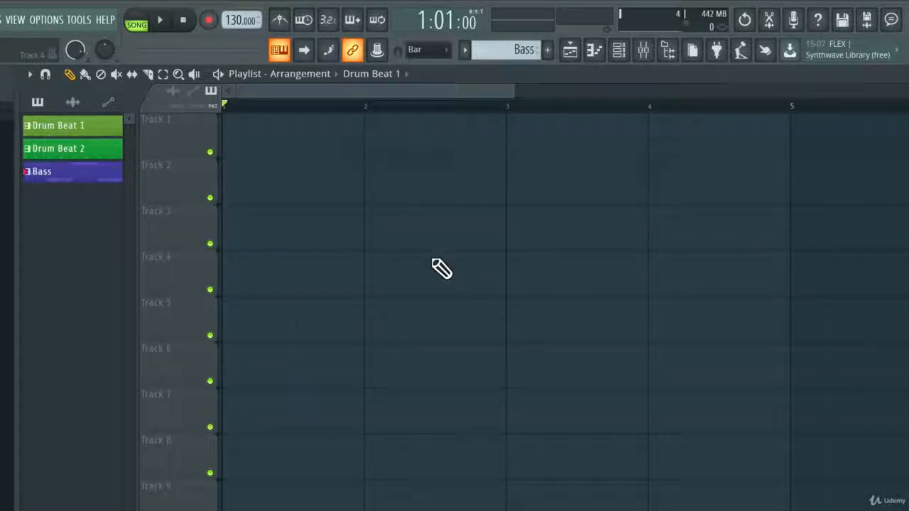
pyautogui.click(441, 145)
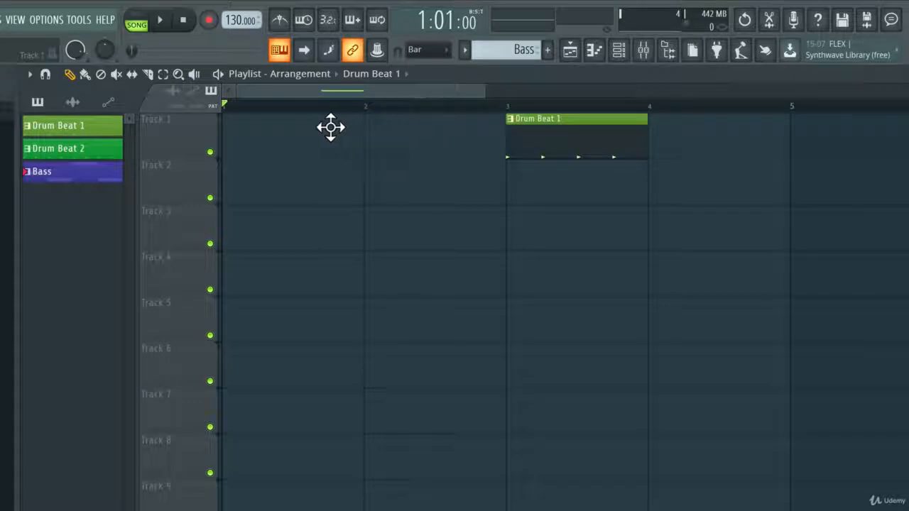
pyautogui.click(379, 137)
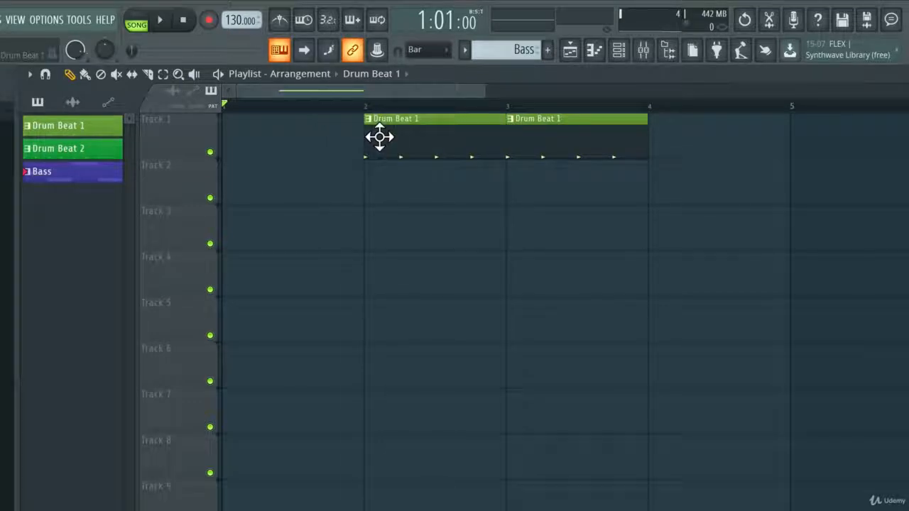
pyautogui.click(240, 132)
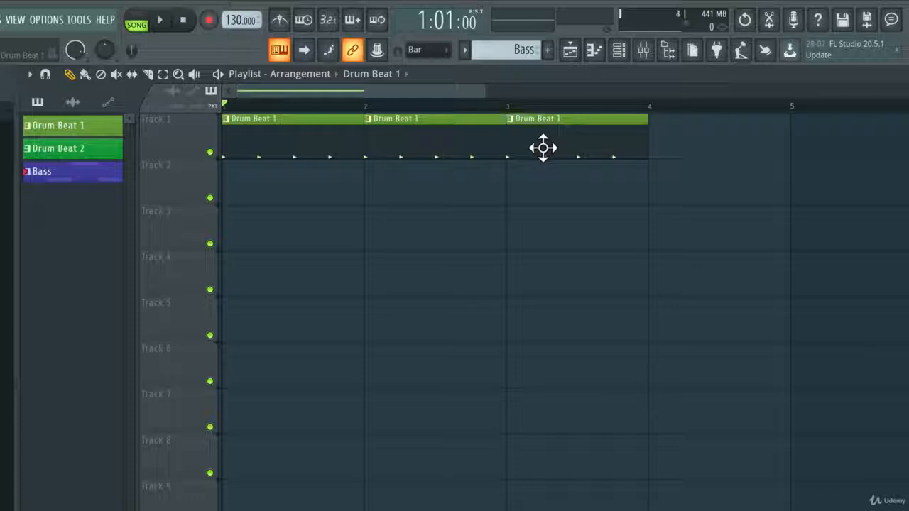
pyautogui.moveTo(543, 148); pyautogui.dragTo(601, 153)
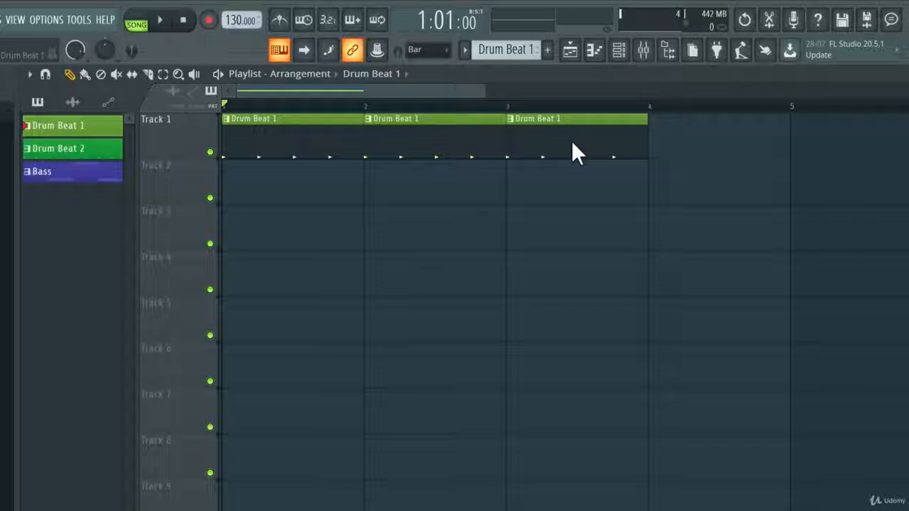
# Move the third Drum Beat 1 clip to just before bar 4 and delete all three clips from Track 1.
pyautogui.moveTo(573, 143); pyautogui.dragTo(675, 152)
pyautogui.rightClick(678, 152)
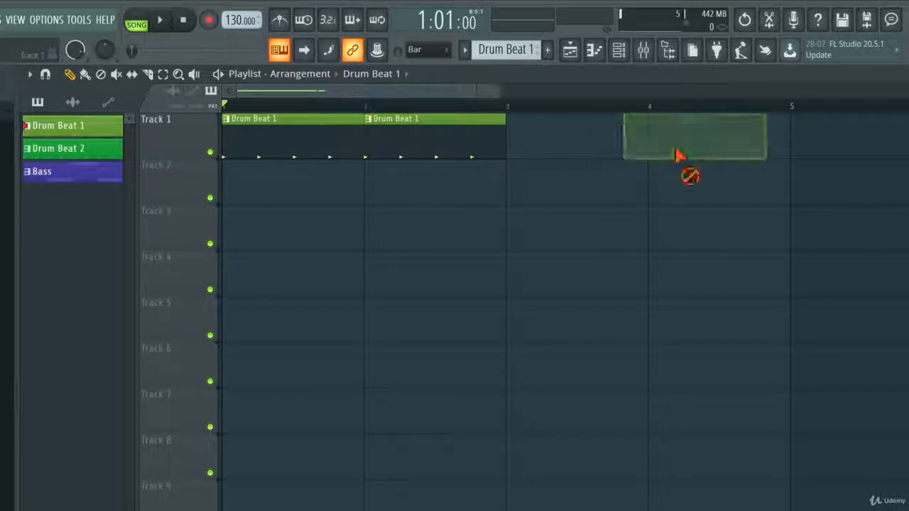
pyautogui.rightClick(467, 134)
pyautogui.rightClick(344, 139)
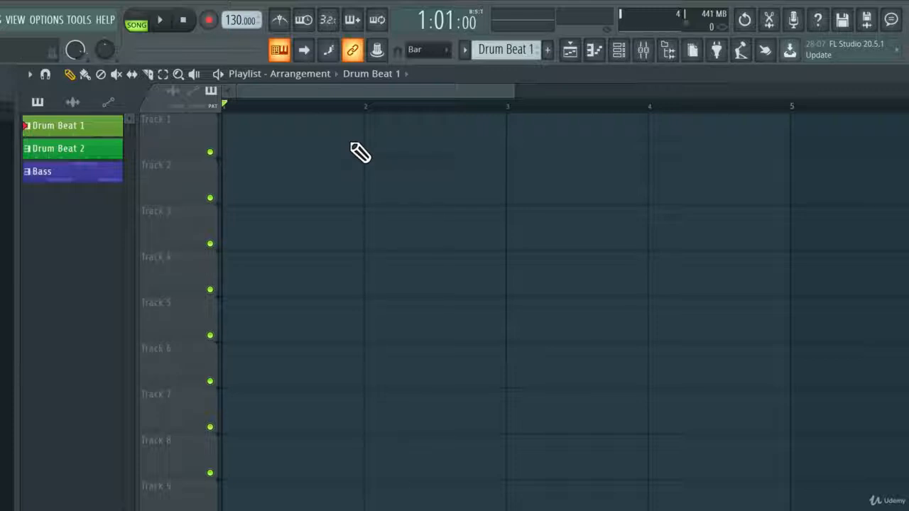
# Place Drum Beat 1 clips on Track 1 at bars 1, 4 and 3.
pyautogui.click(241, 132)
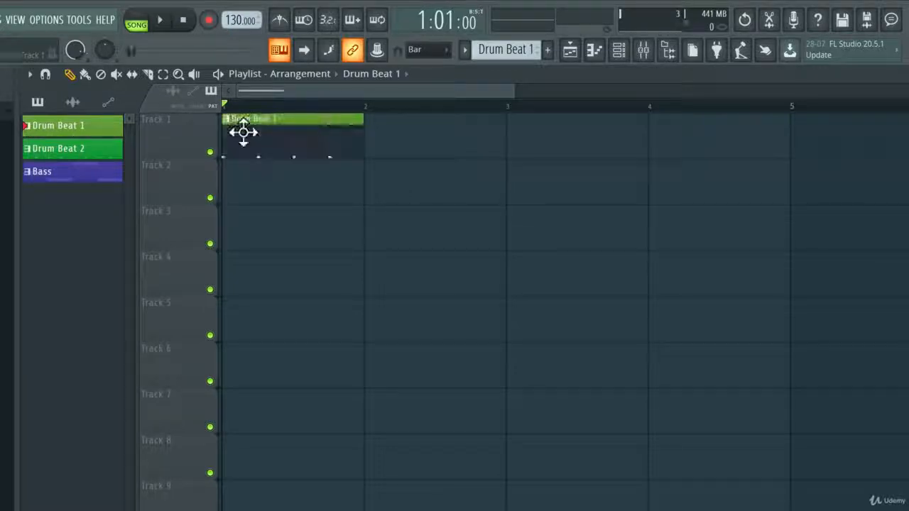
pyautogui.click(589, 133)
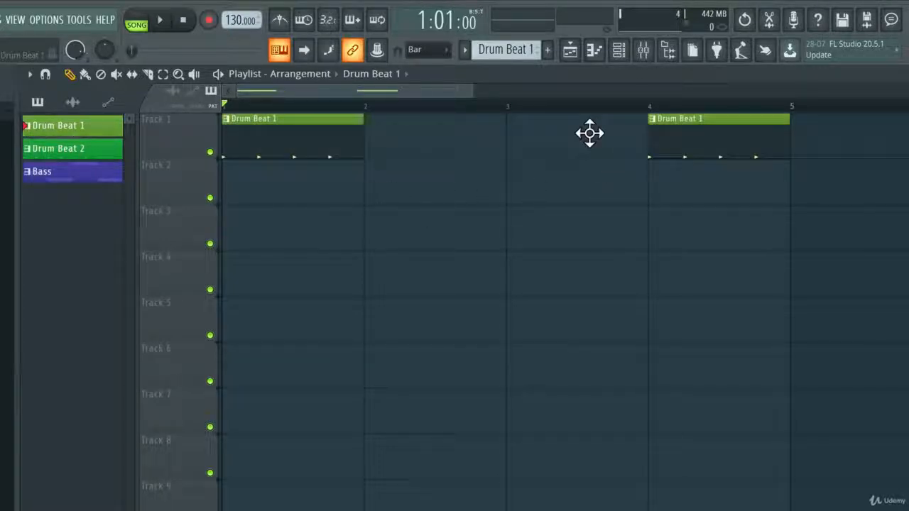
pyautogui.click(464, 136)
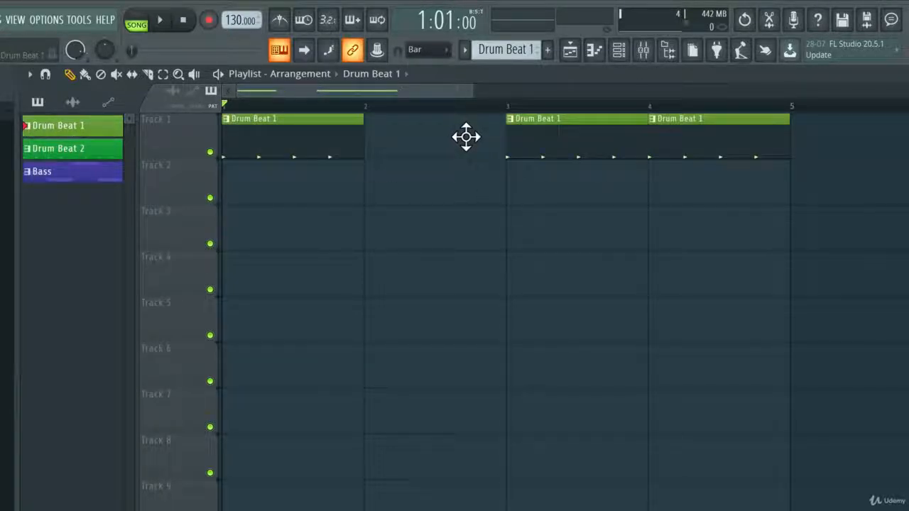
# Delete the Drum Beat 1 clips at bars 3, 4 and 1 from Track 1.
pyautogui.rightClick(590, 139)
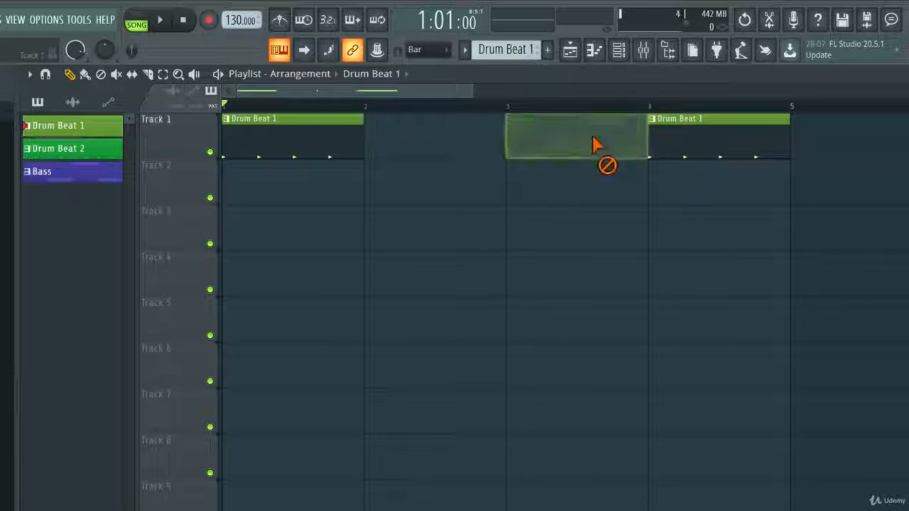
pyautogui.rightClick(671, 136)
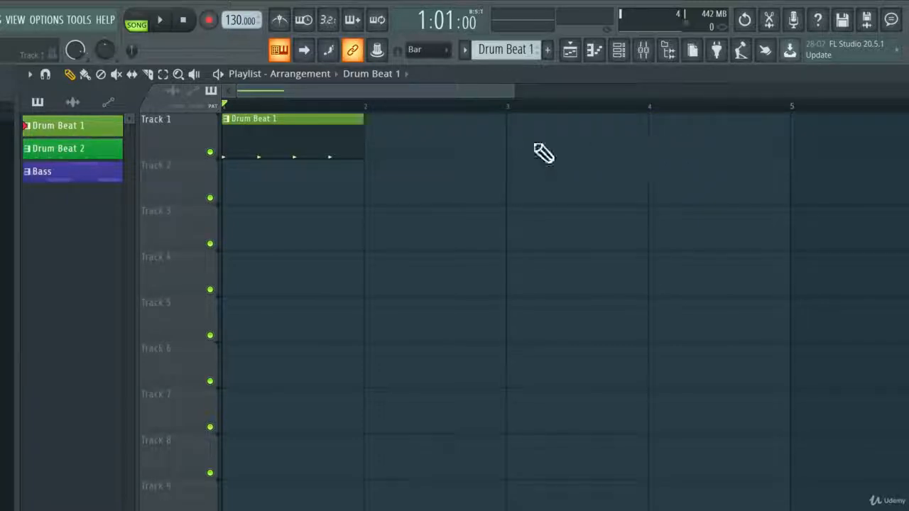
pyautogui.rightClick(293, 138)
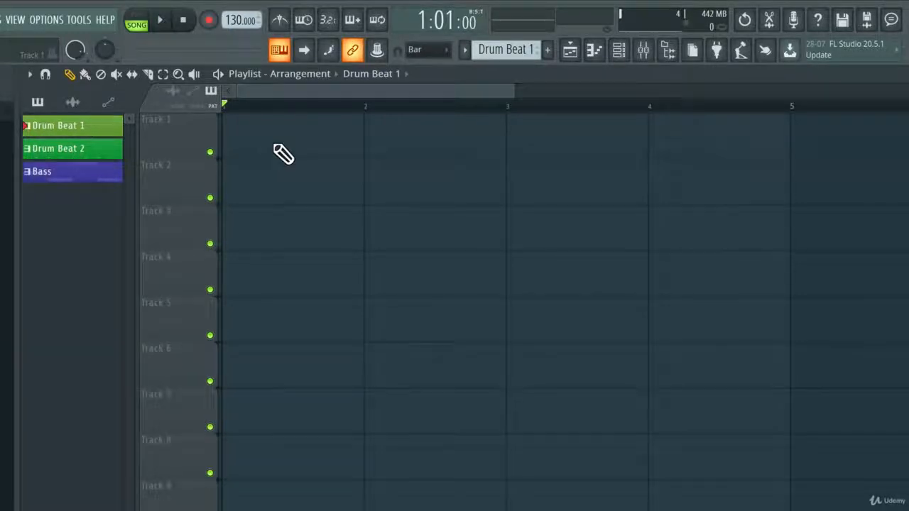
# Place Drum Beat 1 clips at bar 1 on Tracks 1 and 5, bar 2 on Track 2, and bar 3 on Track 3.
pyautogui.click(265, 138)
pyautogui.moveTo(265, 138)
pyautogui.mouseDown()
pyautogui.moveTo(546, 137)
pyautogui.moveTo(306, 142)
pyautogui.moveTo(494, 155)
pyautogui.moveTo(483, 147)
pyautogui.moveTo(314, 149)
pyautogui.mouseUp()
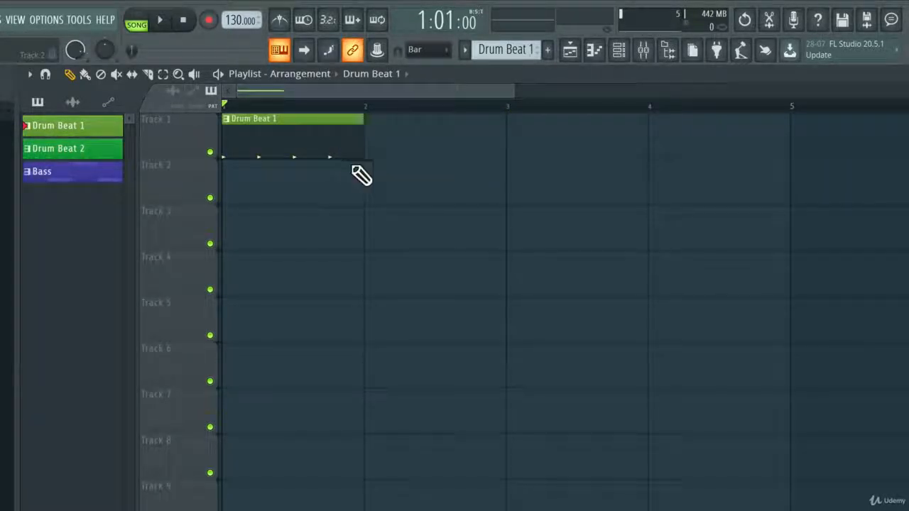
pyautogui.click(400, 167)
pyautogui.click(544, 218)
pyautogui.moveTo(550, 300); pyautogui.dragTo(327, 306)
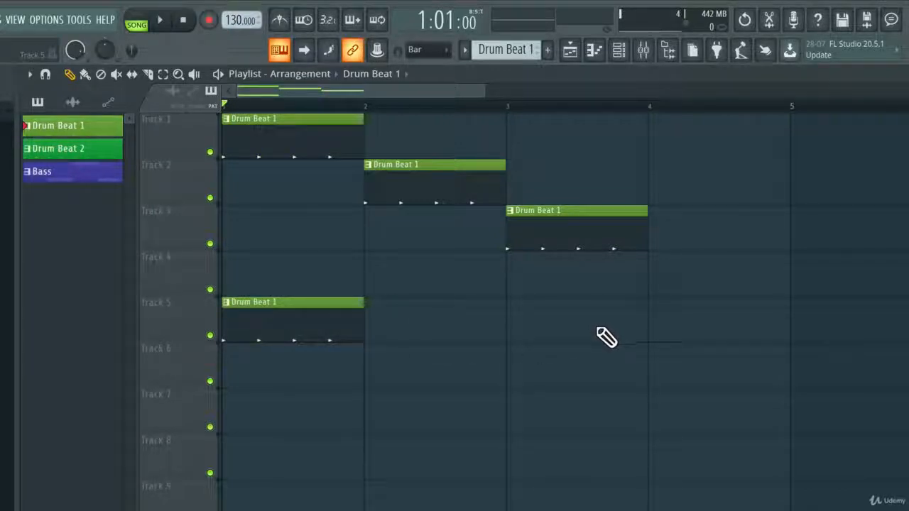
# Select all four Drum Beat 1 clips and move them together two bars later in the arrangement.
pyautogui.moveTo(595, 341); pyautogui.dragTo(404, 150)
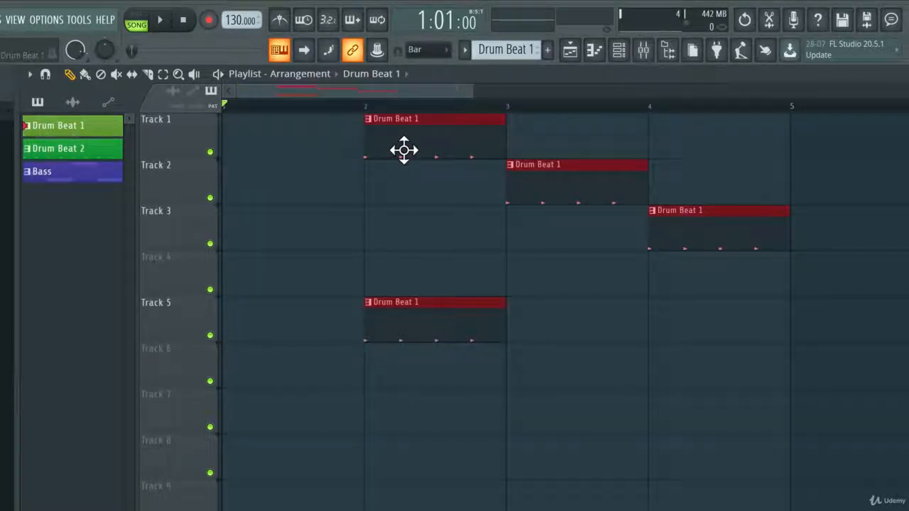
pyautogui.moveTo(403, 150); pyautogui.dragTo(505, 154)
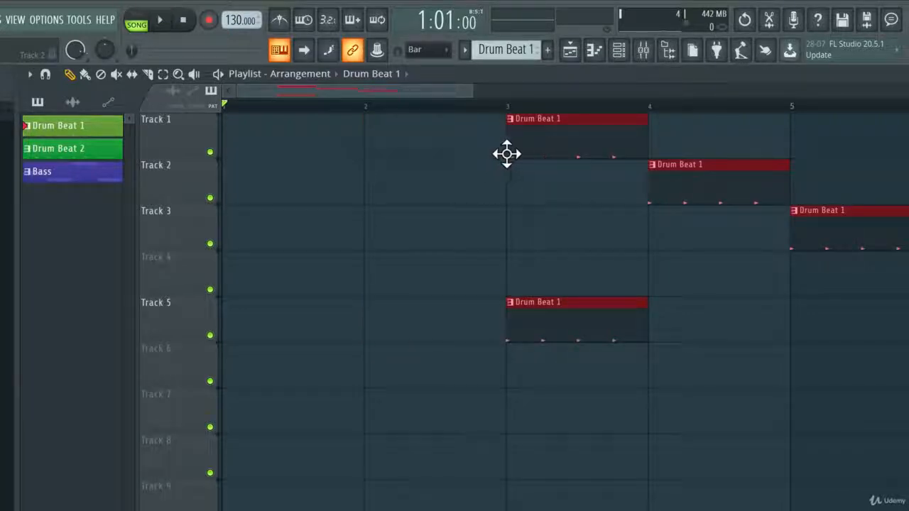
# Move the Track 1, 2 and 5 clips together one bar earlier and delete all four Drum Beat 1 clips.
pyautogui.moveTo(383, 115)
pyautogui.mouseDown()
pyautogui.moveTo(419, 206)
pyautogui.moveTo(623, 331)
pyautogui.moveTo(685, 328)
pyautogui.mouseUp()
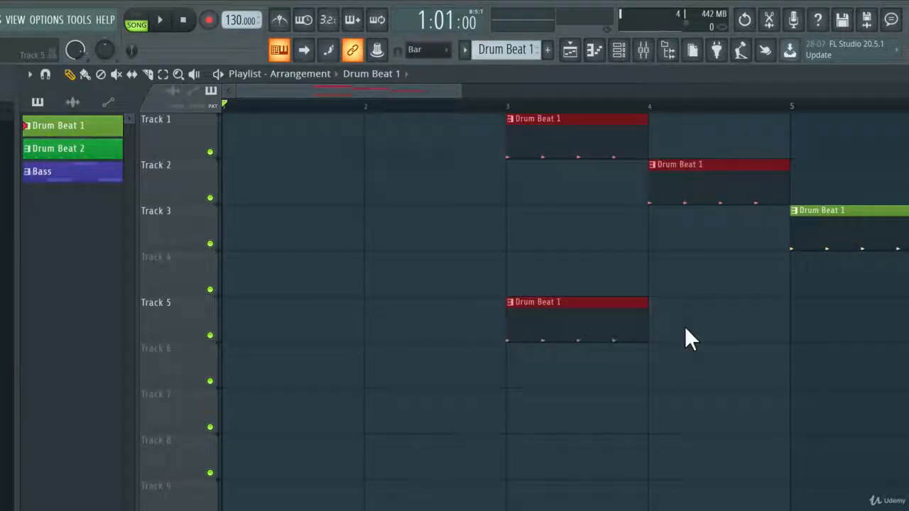
pyautogui.rightClick(850, 229)
pyautogui.moveTo(706, 189); pyautogui.dragTo(578, 189)
pyautogui.rightClick(578, 189)
pyautogui.rightClick(457, 146)
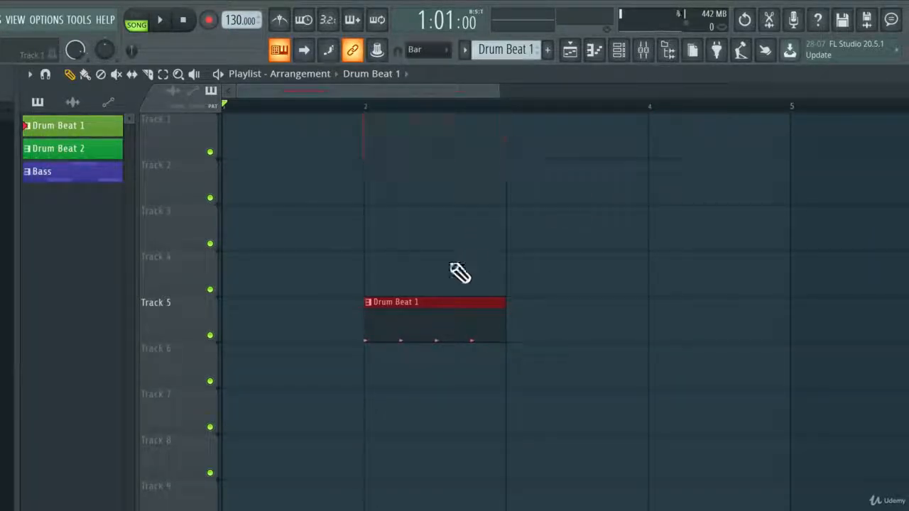
pyautogui.rightClick(444, 323)
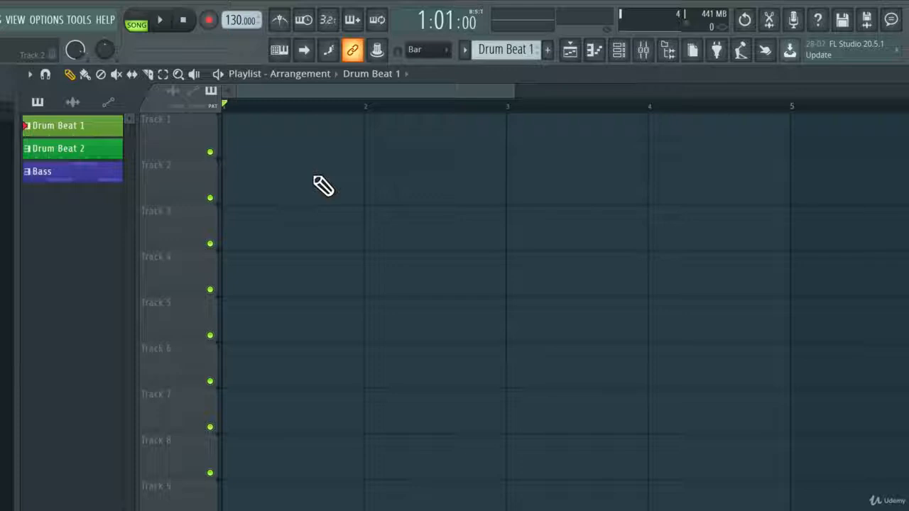
# With the Paint tool, place and remove a test clip at bar 1, and paint Drum Beat 1 clips across bars 1 to 4 of Track 1.
pyautogui.press('b')
pyautogui.click(257, 142)
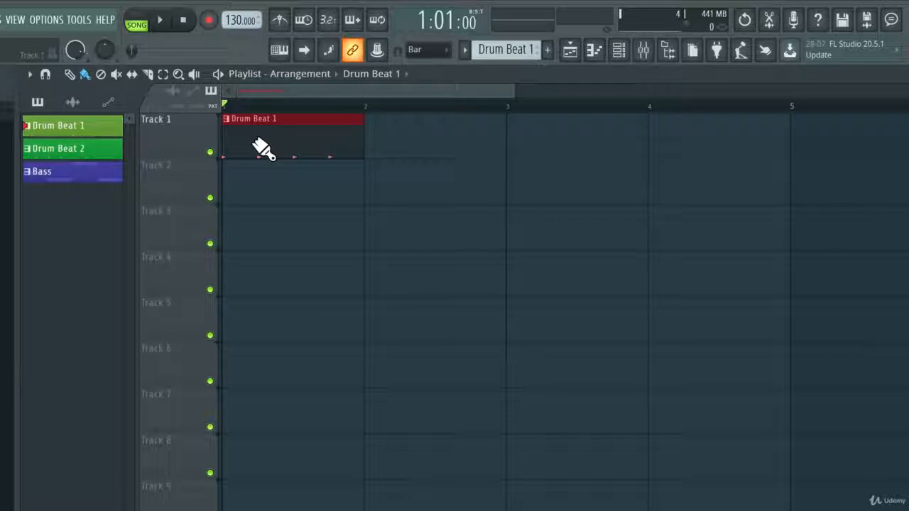
pyautogui.rightClick(257, 143)
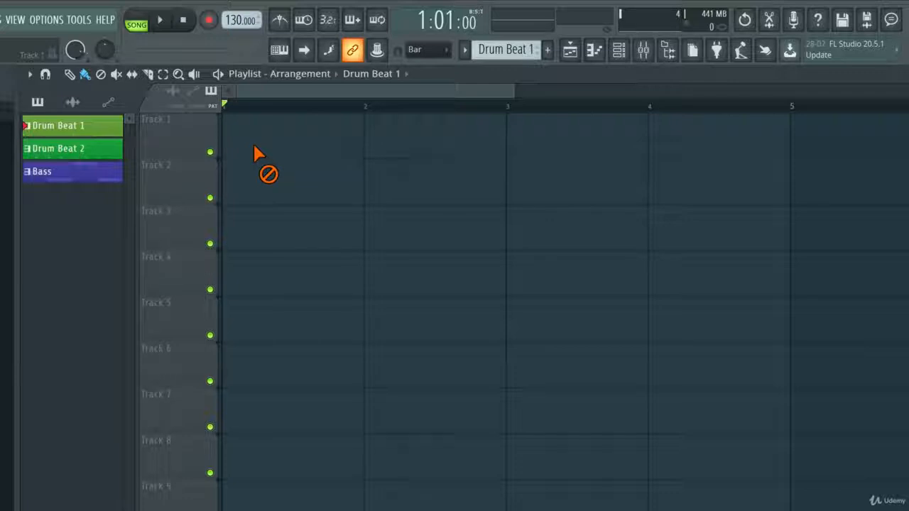
pyautogui.moveTo(253, 146)
pyautogui.mouseDown()
pyautogui.moveTo(476, 183)
pyautogui.moveTo(633, 188)
pyautogui.mouseUp()
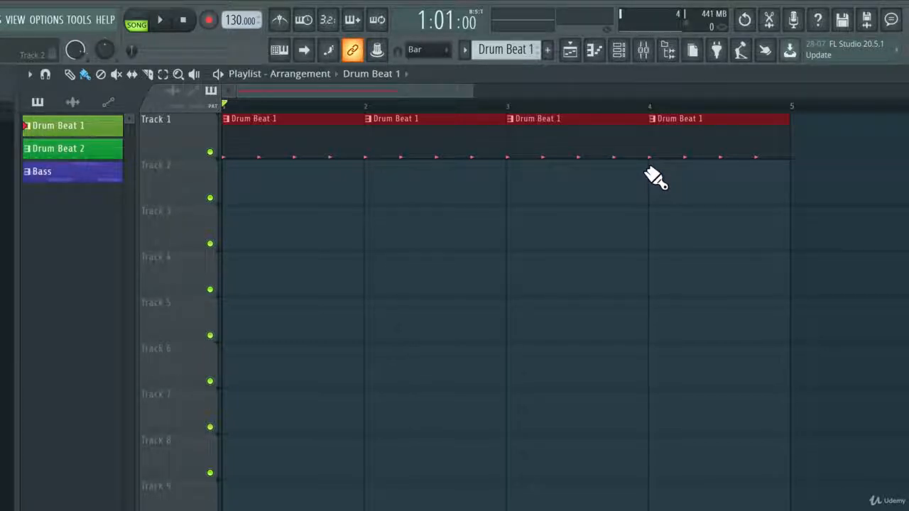
# Remove the Drum Beat 1 clips at bars 4 and 3 from Track 1 with the Delete tool.
pyautogui.press('d')
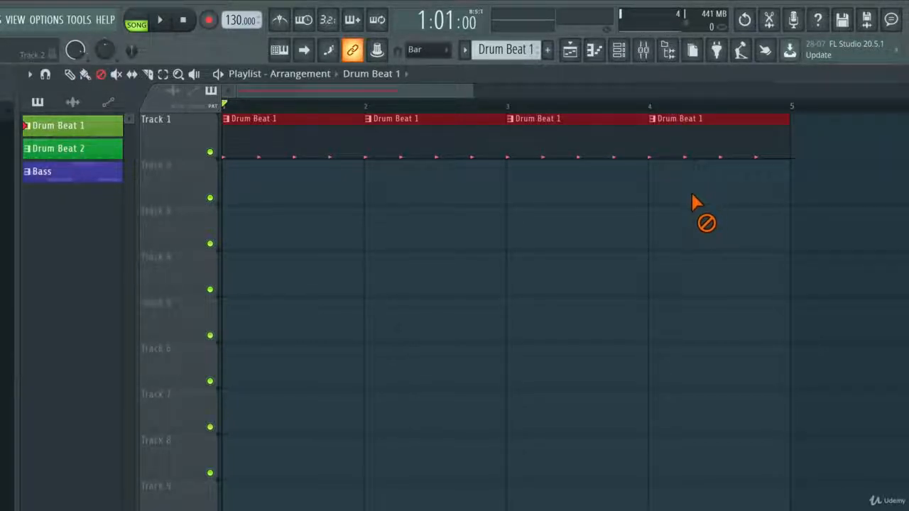
pyautogui.click(714, 149)
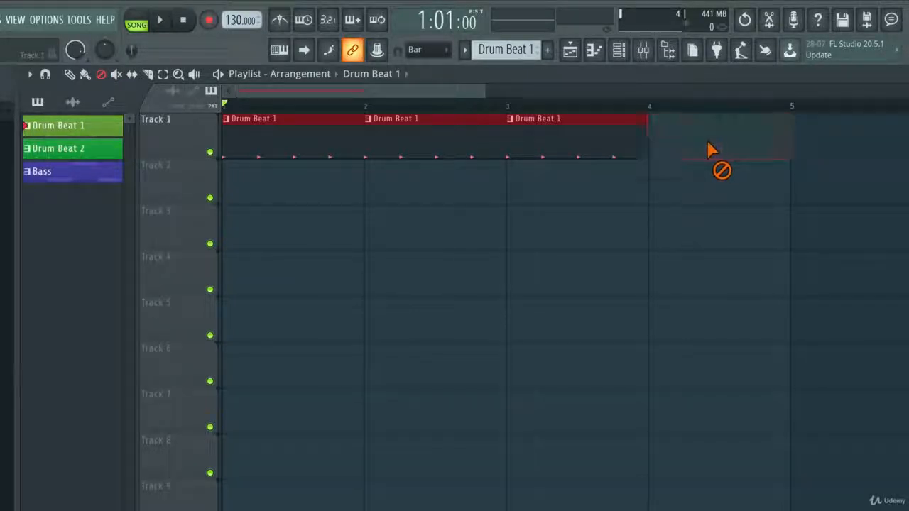
pyautogui.click(592, 152)
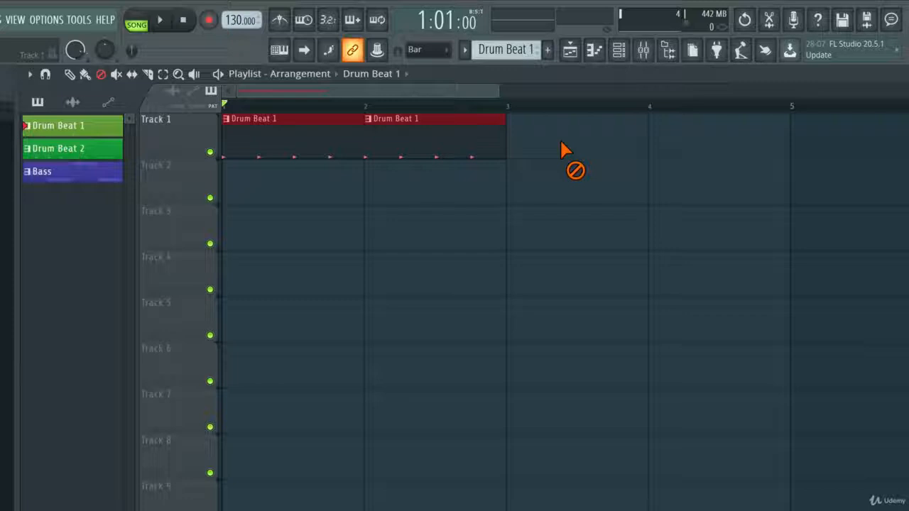
# Mute the Drum Beat 1 clip at bar 2 with the Mute tool, and play the song briefly before stopping it.
pyautogui.press('t')
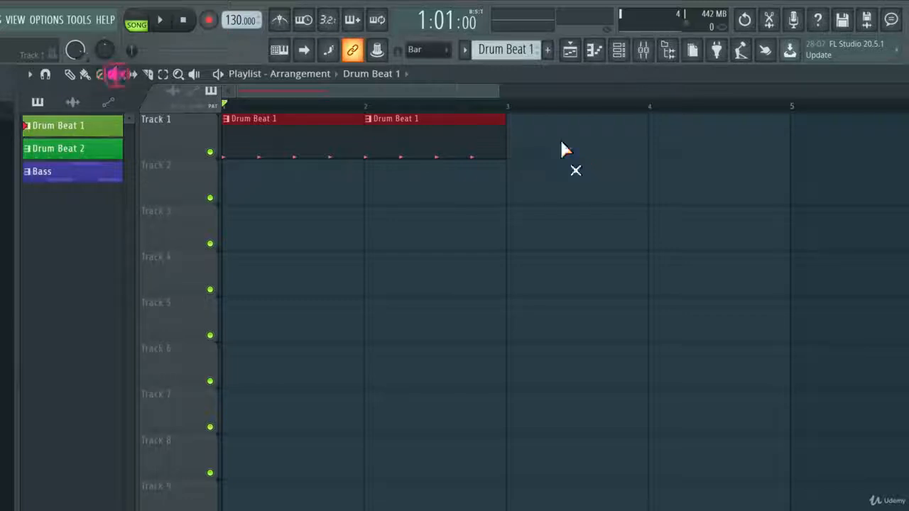
pyautogui.click(471, 145)
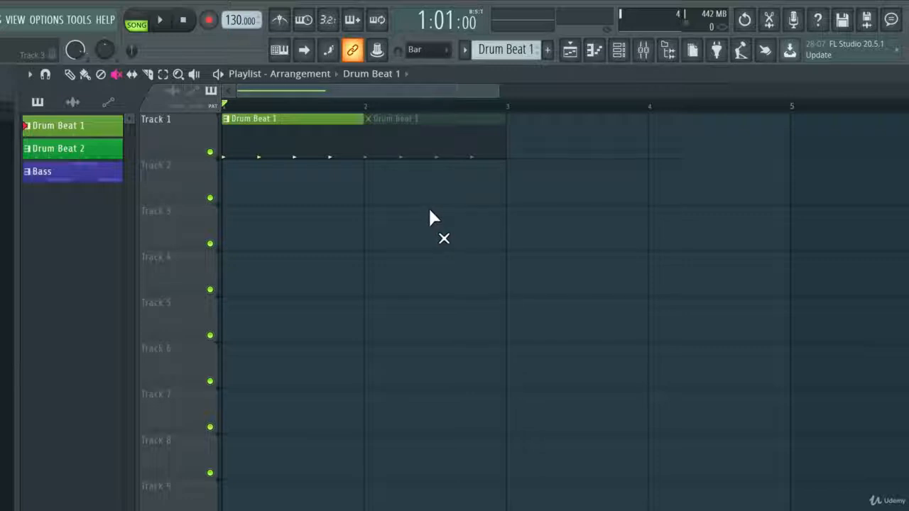
pyautogui.click(161, 22)
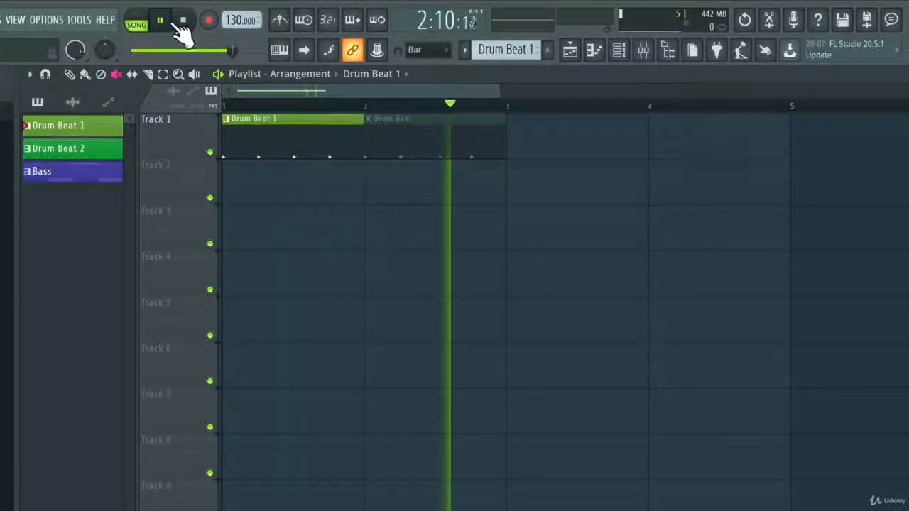
pyautogui.click(183, 20)
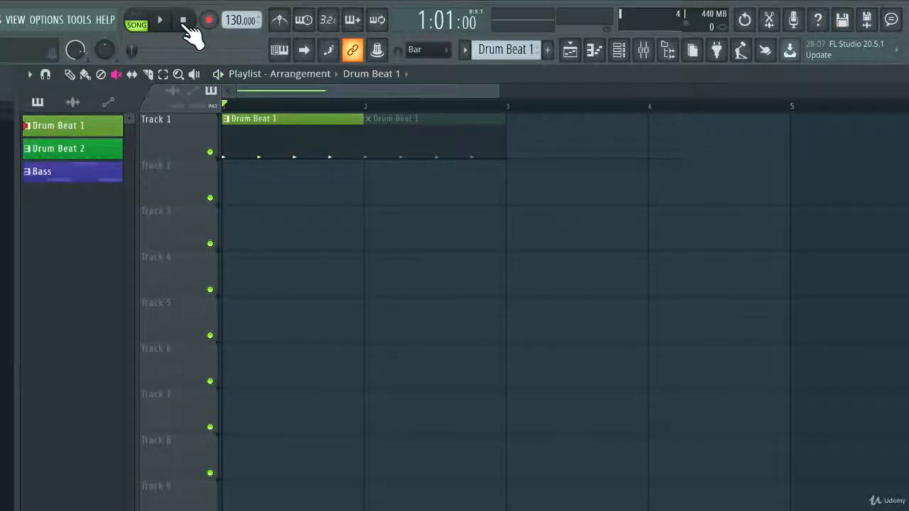
# Set the global snap to Line and slice the Drum Beat 1 clip at bar 1 on beats 2, 3 and 4.
pyautogui.click(134, 77)
pyautogui.click(150, 75)
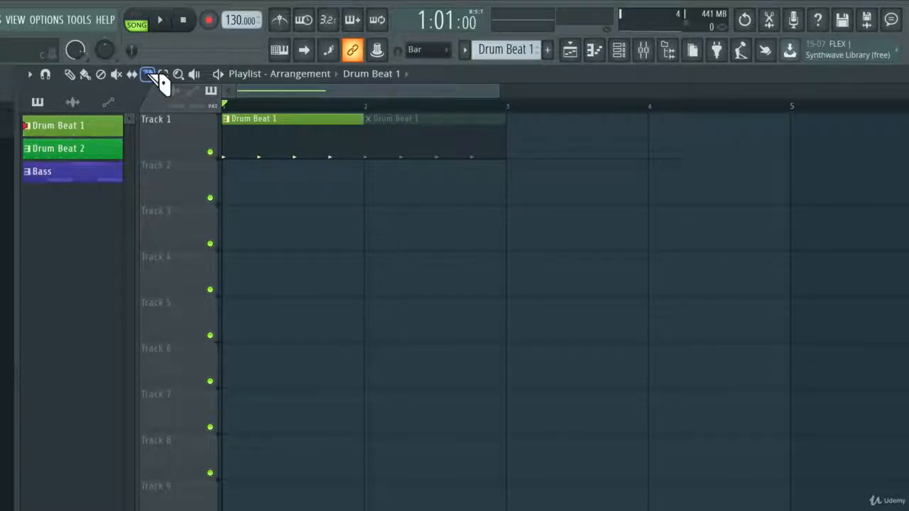
pyautogui.click(430, 51)
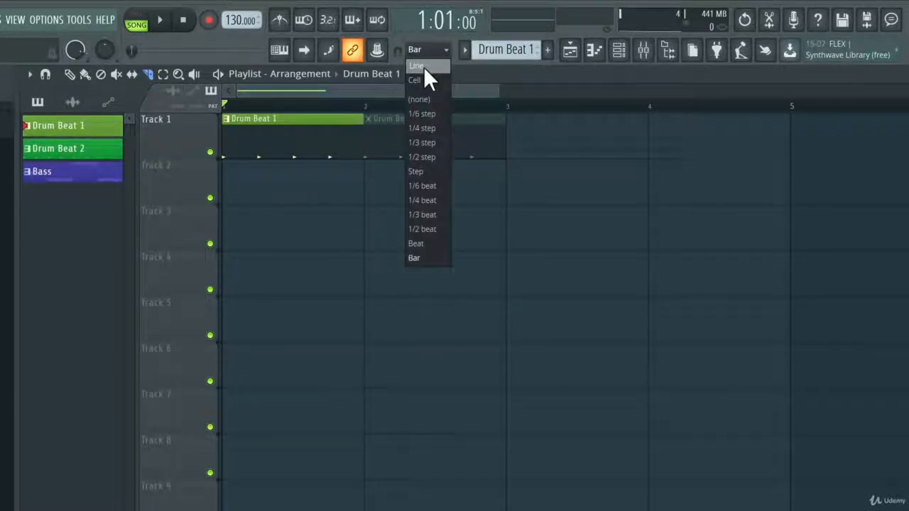
pyautogui.click(423, 66)
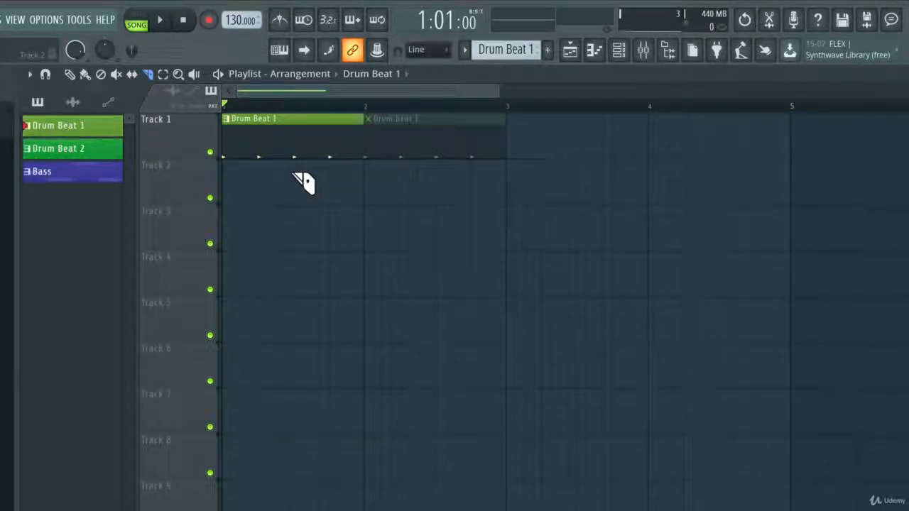
pyautogui.moveTo(292, 173); pyautogui.dragTo(296, 116)
pyautogui.moveTo(328, 175); pyautogui.dragTo(334, 119)
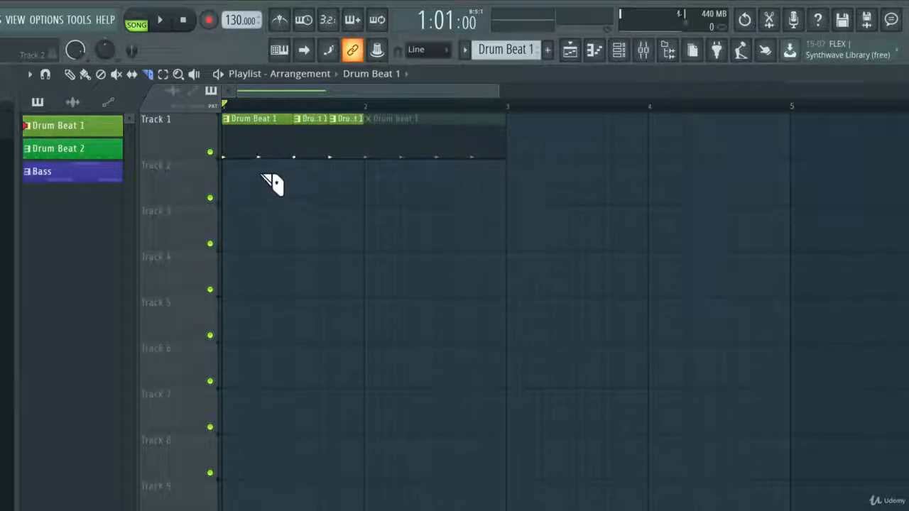
pyautogui.moveTo(268, 179); pyautogui.dragTo(267, 121)
# Set the global snap to Bar and select the muted Drum Beat 1 clip at bar 2 with the Select tool.
pyautogui.click(414, 49)
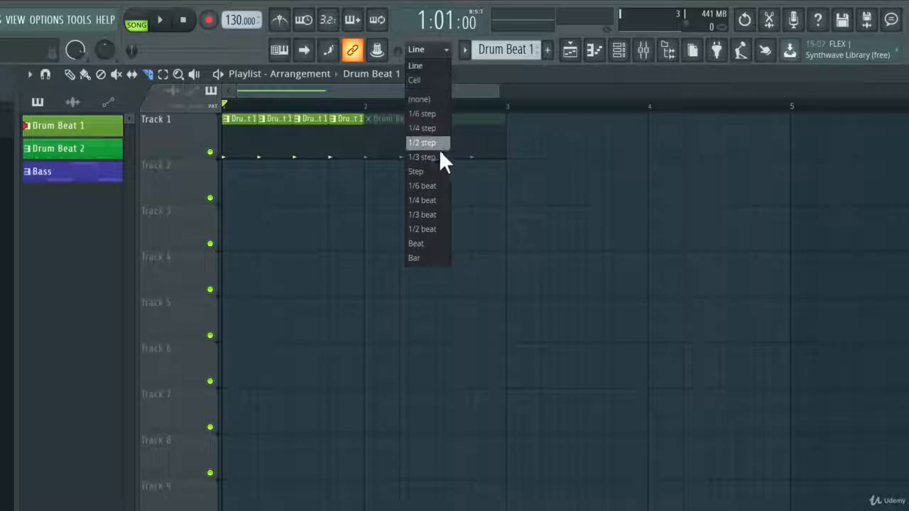
pyautogui.click(437, 259)
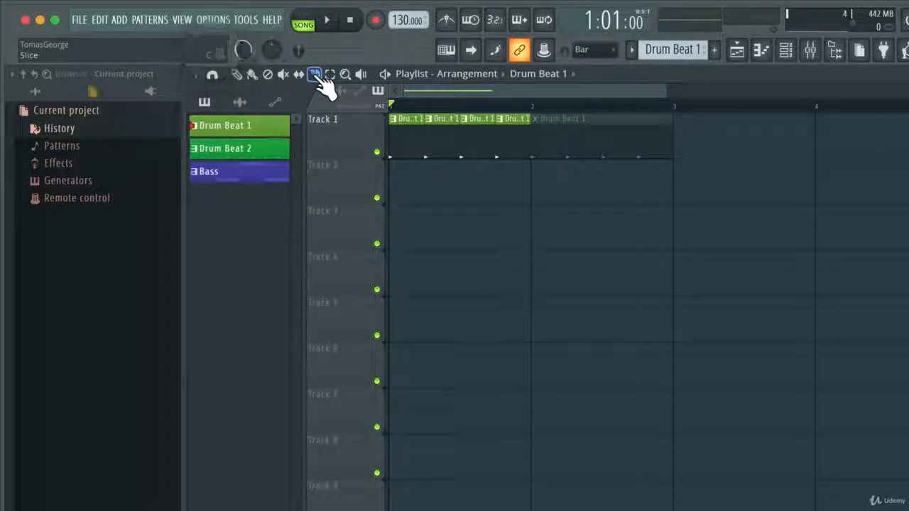
pyautogui.click(330, 75)
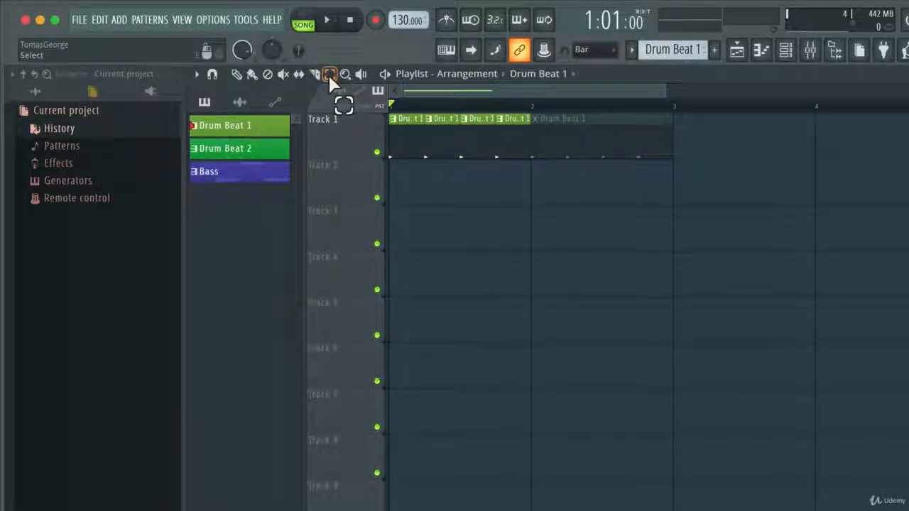
pyautogui.moveTo(664, 182); pyautogui.dragTo(604, 155)
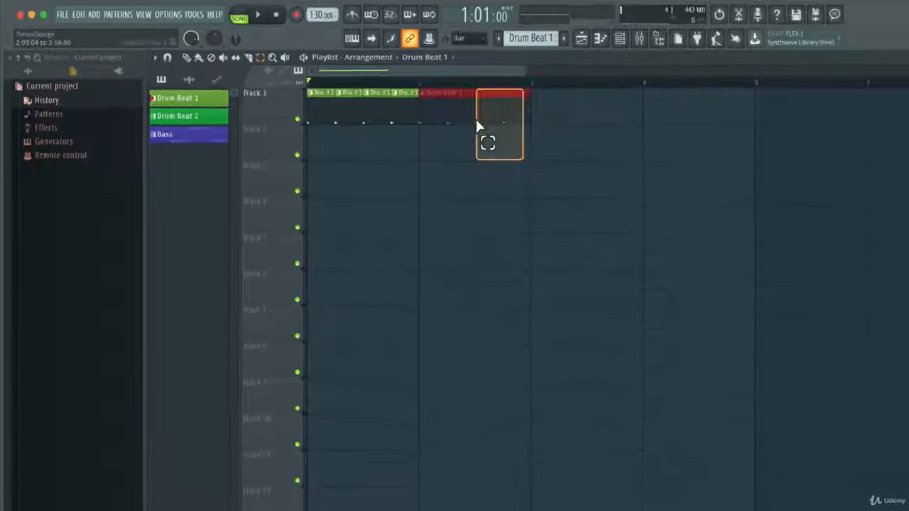
pyautogui.moveTo(477, 125); pyautogui.dragTo(447, 118)
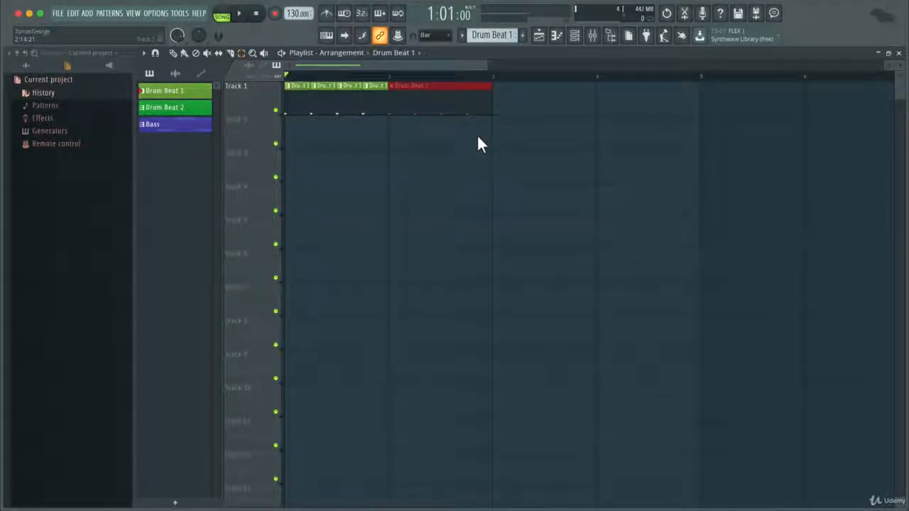
# Zoom in on the sliced Drum Beat 1 clips with the Zoom tool, and zoom back out to show both bars.
pyautogui.click(252, 53)
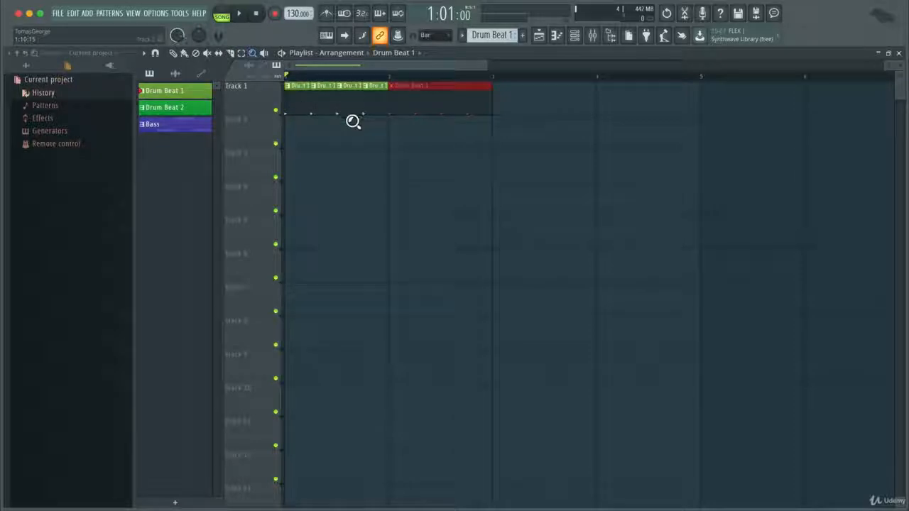
pyautogui.moveTo(343, 118); pyautogui.dragTo(426, 95)
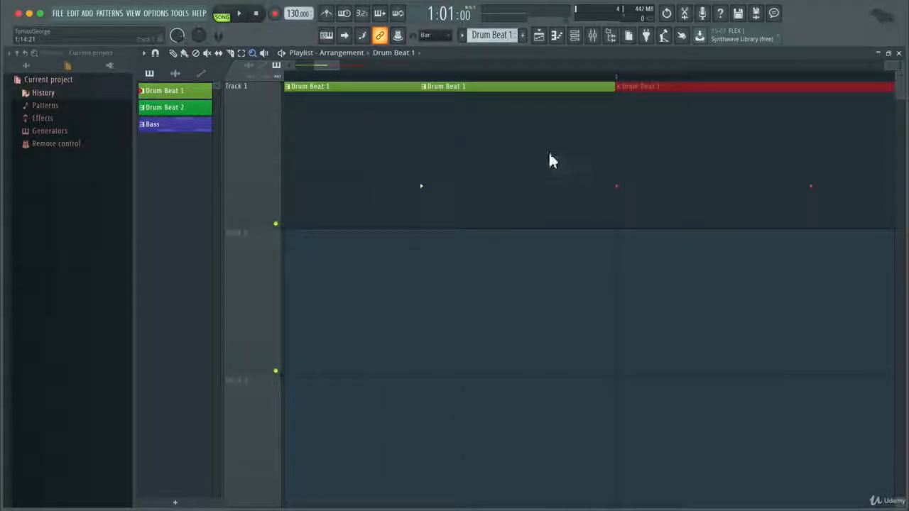
pyautogui.moveTo(544, 160); pyautogui.dragTo(712, 224)
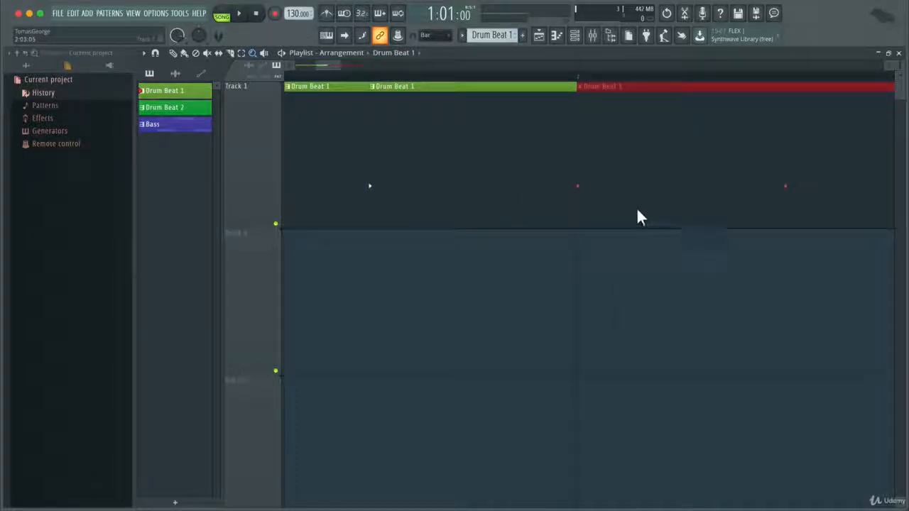
pyautogui.rightClick(617, 202)
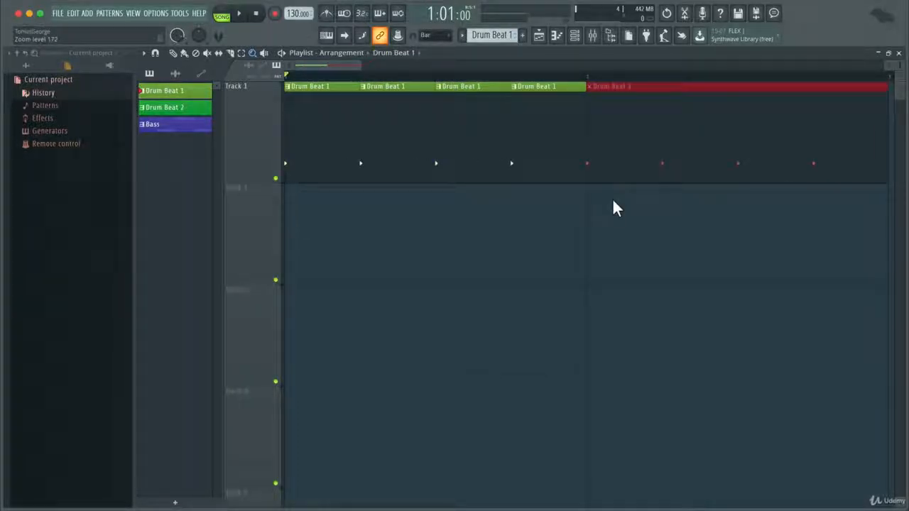
# Try the Playback tool on a Drum Beat 1 slice, and draw a Bass clip at bar 1 of Track 2.
pyautogui.click(265, 53)
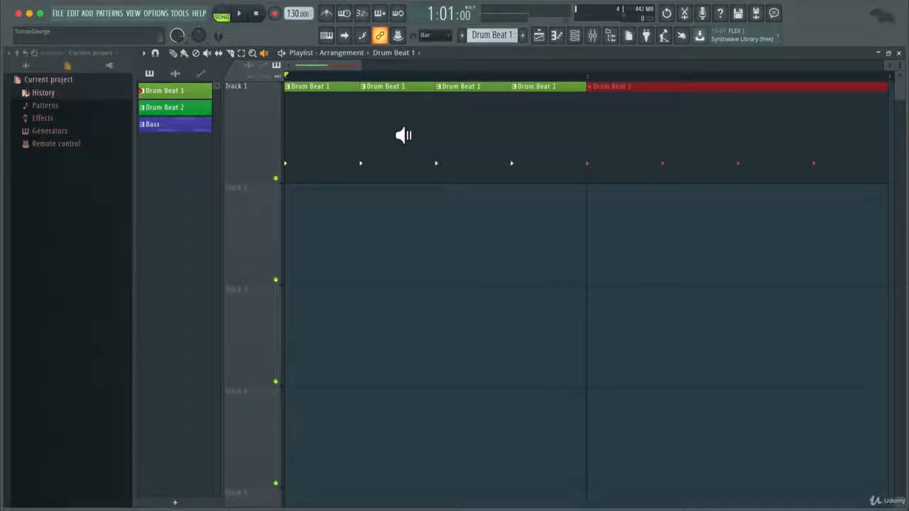
pyautogui.moveTo(403, 135); pyautogui.dragTo(409, 128)
pyautogui.click(174, 54)
pyautogui.click(178, 124)
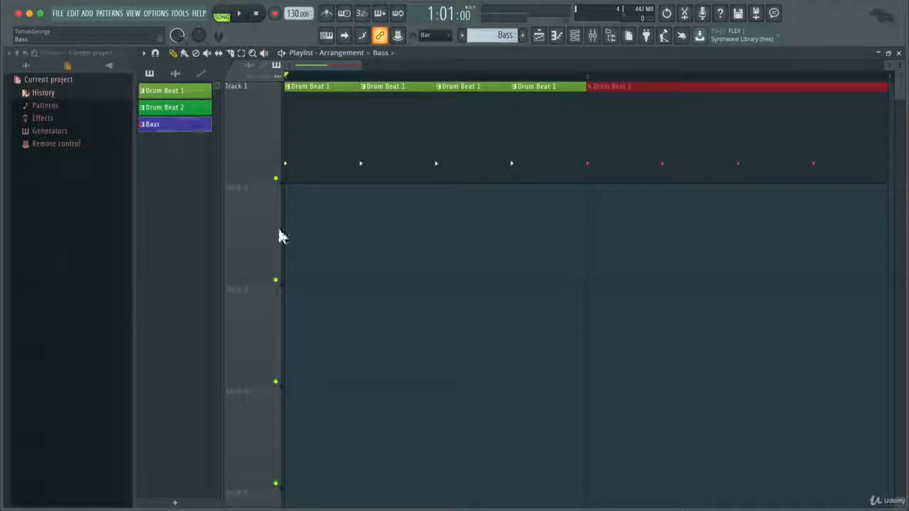
pyautogui.click(331, 268)
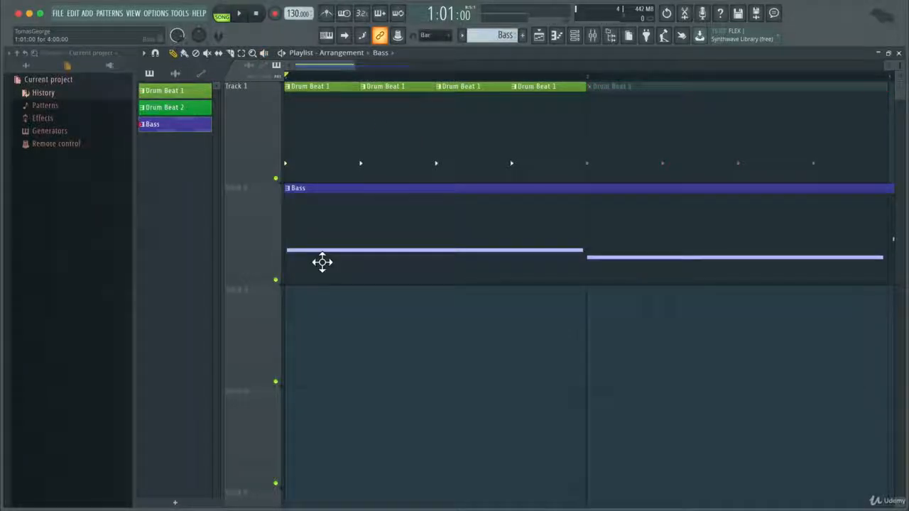
# Audition the Bass clip and Drum Beat 1 slices individually with the Playback tool, and play the whole arrangement briefly before stopping it.
pyautogui.click(264, 54)
pyautogui.click(313, 118)
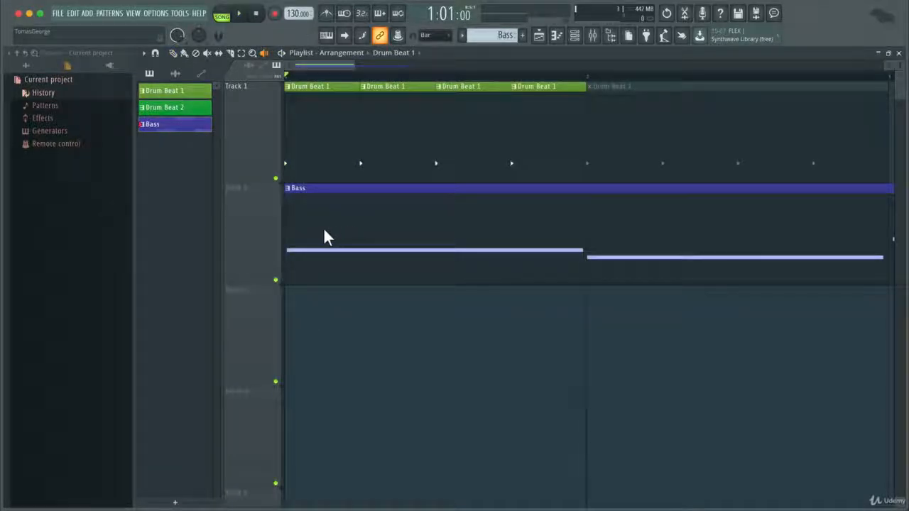
pyautogui.click(524, 228)
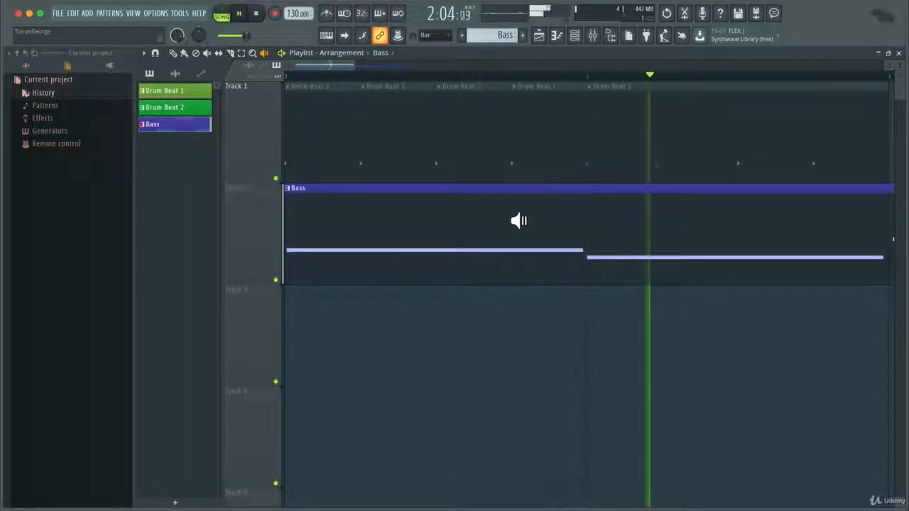
pyautogui.click(382, 133)
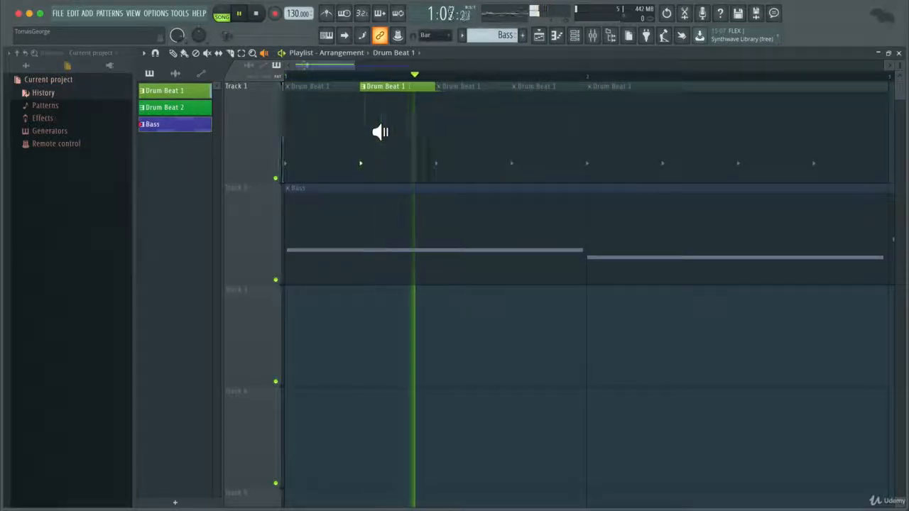
pyautogui.click(419, 230)
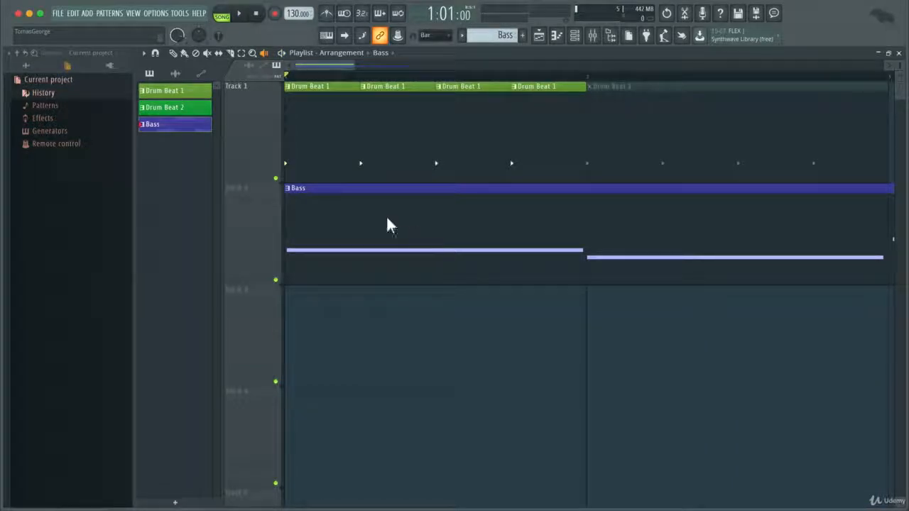
pyautogui.click(282, 54)
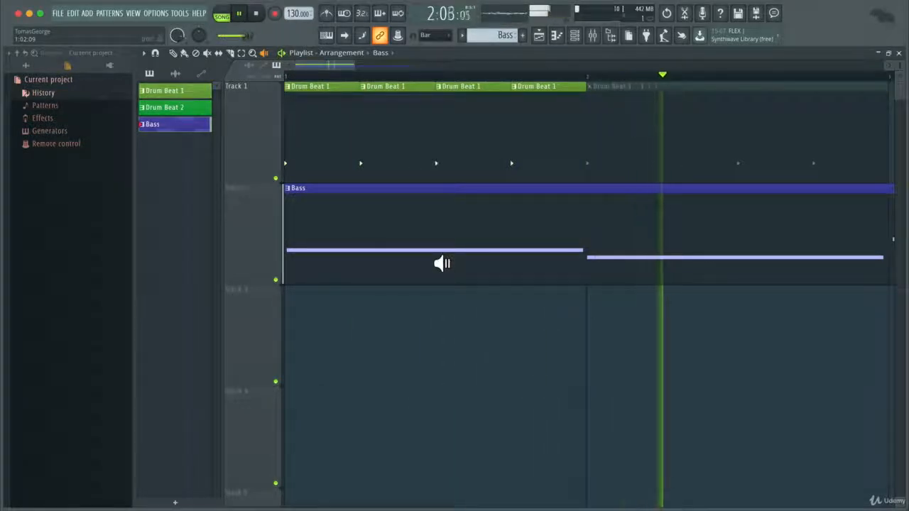
pyautogui.press('space')
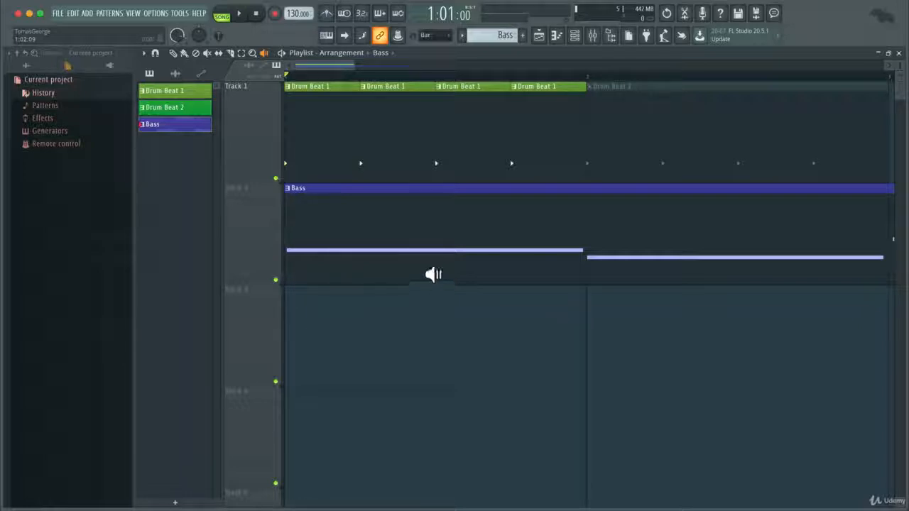
# Delete the Bass clip from Track 2 and all Drum Beat 1 clips from Track 1 while using the Draw tool.
pyautogui.click(174, 57)
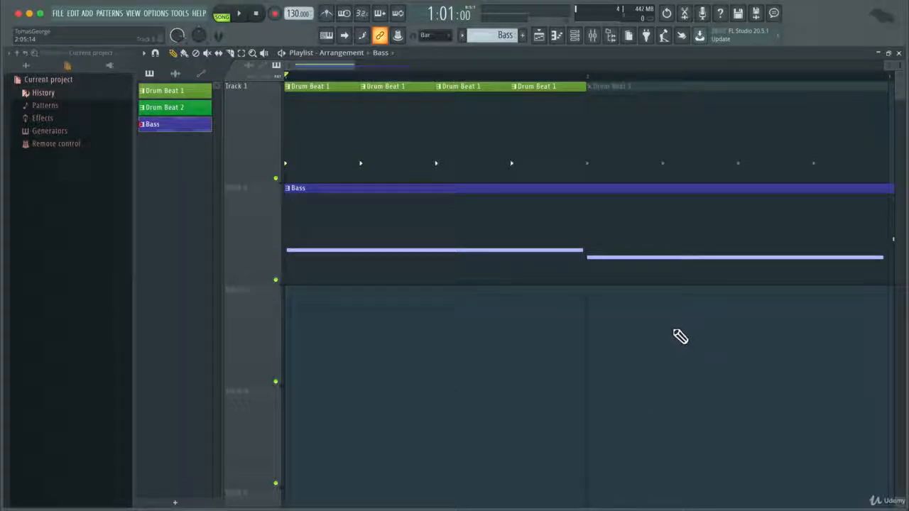
pyautogui.rightClick(658, 248)
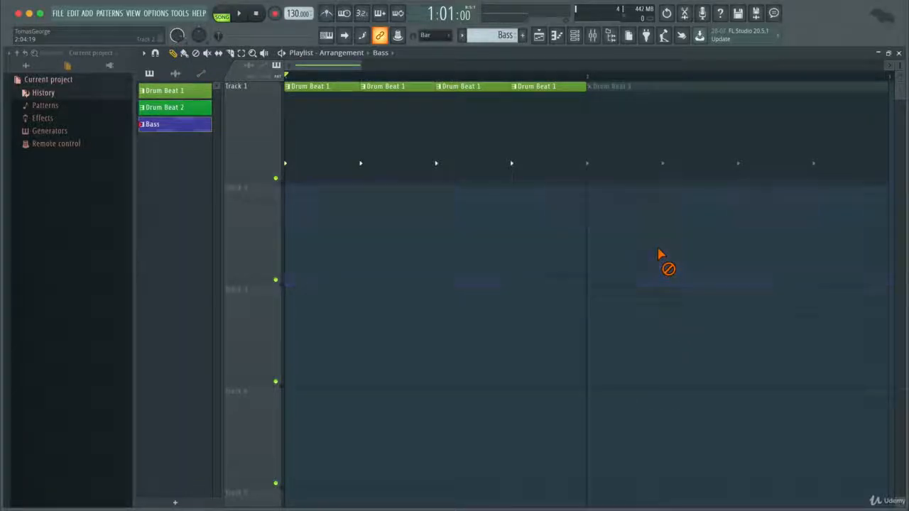
pyautogui.rightClick(653, 164)
pyautogui.rightClick(517, 159)
pyautogui.rightClick(440, 166)
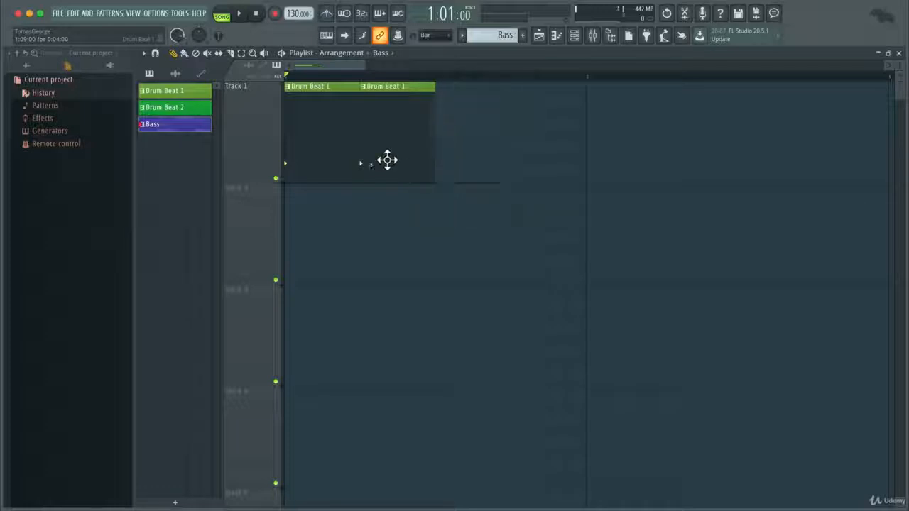
pyautogui.rightClick(386, 163)
pyautogui.rightClick(328, 166)
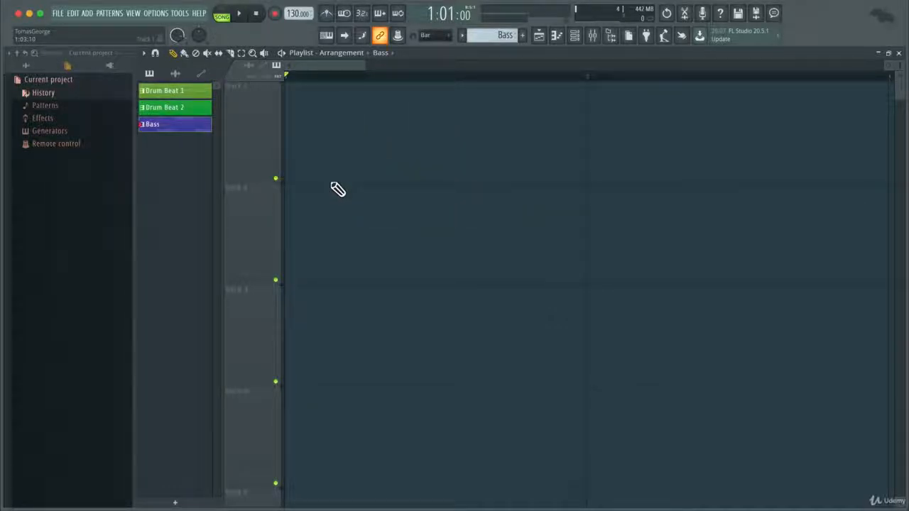
# Draw Drum Beat 1 clips at bars 1, 2, 3 and 4 of Track 1.
pyautogui.scroll(-3, 334, 189)
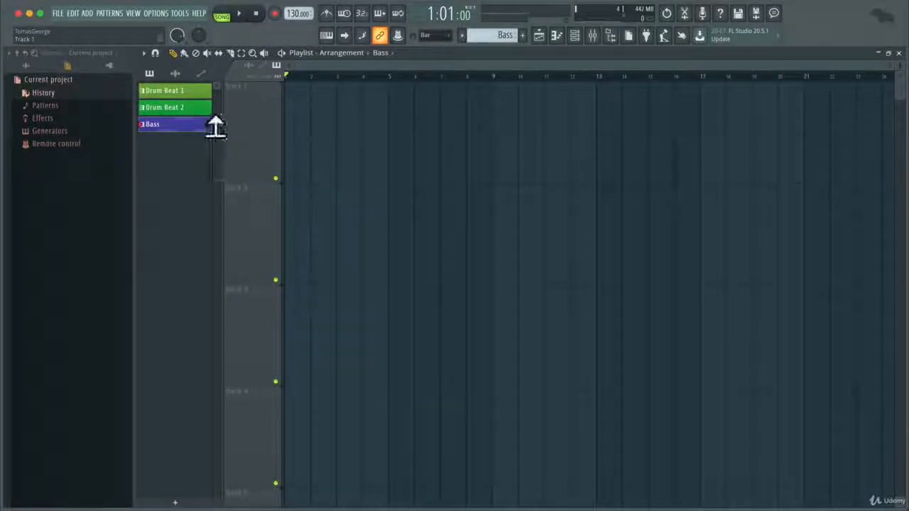
pyautogui.click(189, 91)
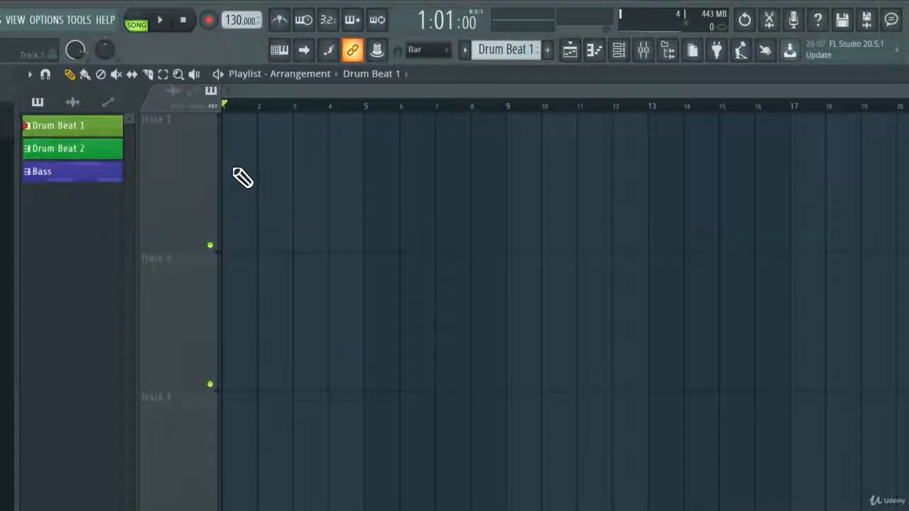
pyautogui.click(241, 165)
pyautogui.moveTo(296, 163); pyautogui.dragTo(270, 163)
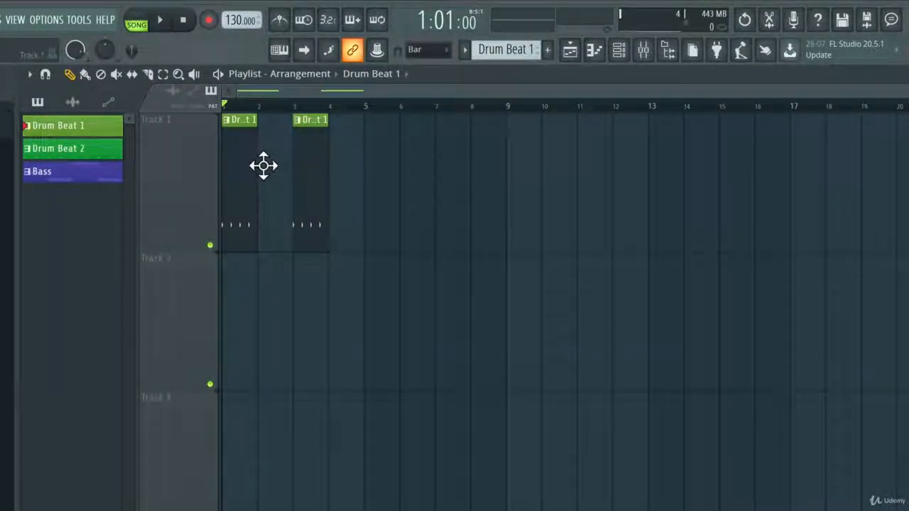
pyautogui.click(261, 201)
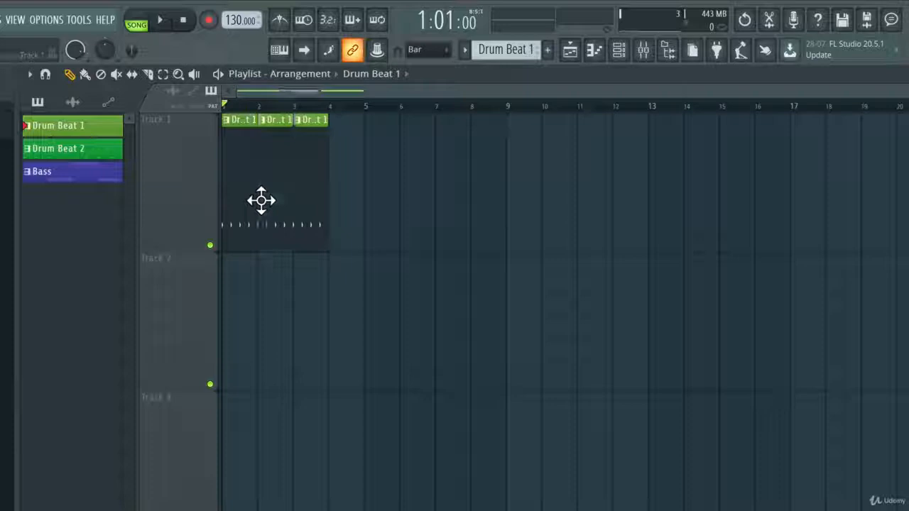
pyautogui.click(348, 210)
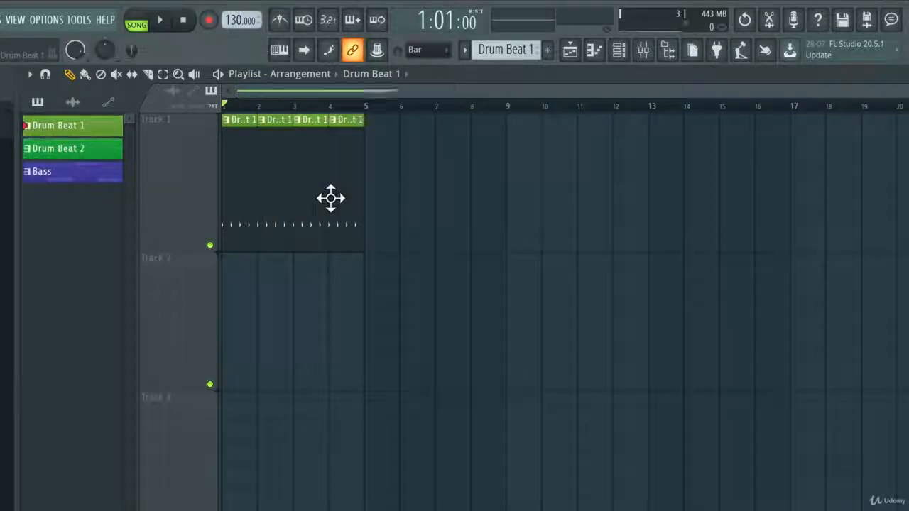
# Paint Drum Beat 2 clips across bars 5 to 8 of Track 1 and a Bass clip at bar 5 of Track 2.
pyautogui.click(86, 151)
pyautogui.click(85, 74)
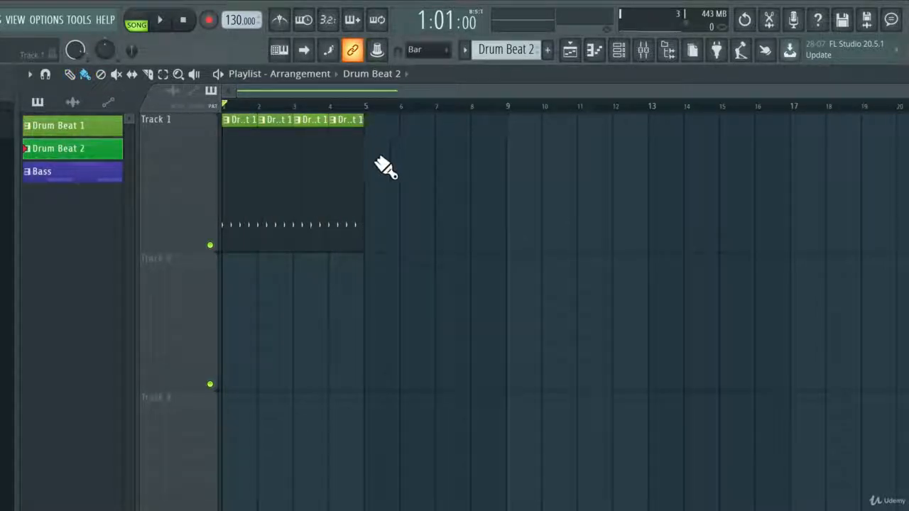
pyautogui.moveTo(385, 166)
pyautogui.mouseDown()
pyautogui.moveTo(479, 172)
pyautogui.moveTo(418, 165)
pyautogui.mouseUp()
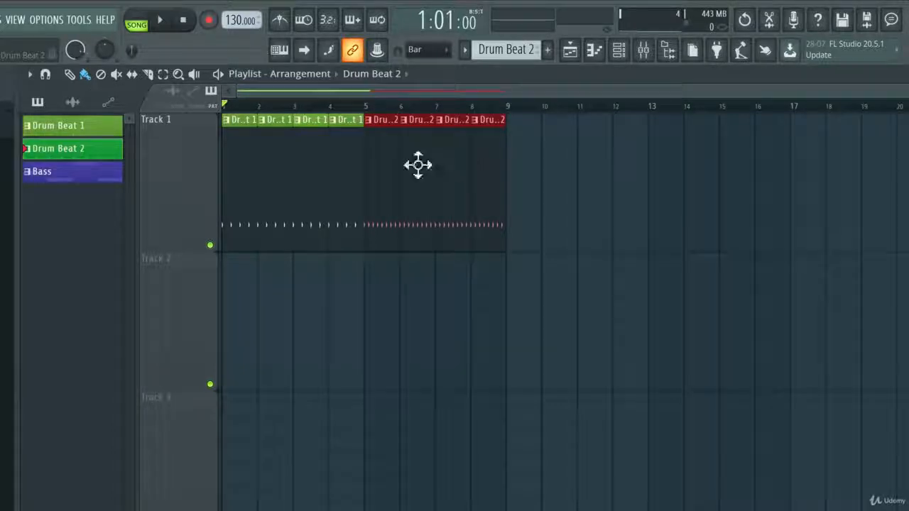
pyautogui.click(77, 176)
pyautogui.click(378, 270)
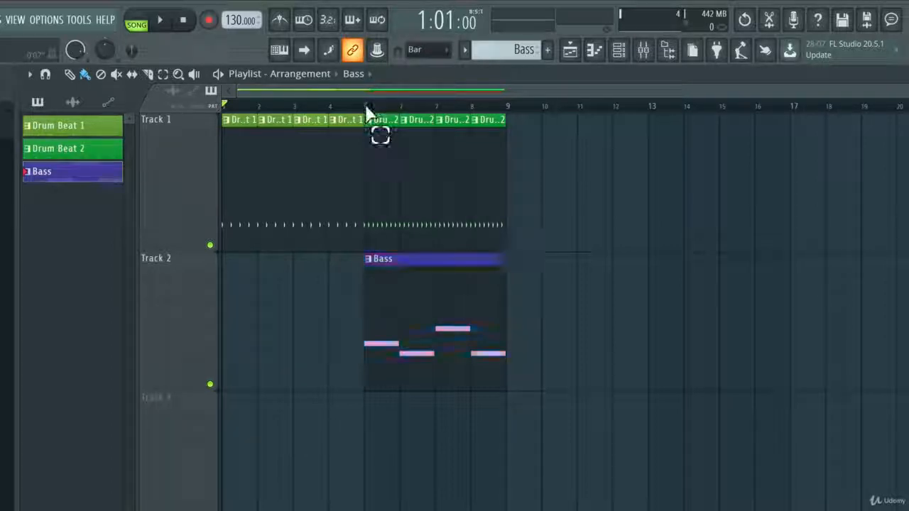
# Select the time range from bar 5 to bar 9, play it briefly, and clear the selection.
pyautogui.moveTo(365, 106); pyautogui.dragTo(505, 111)
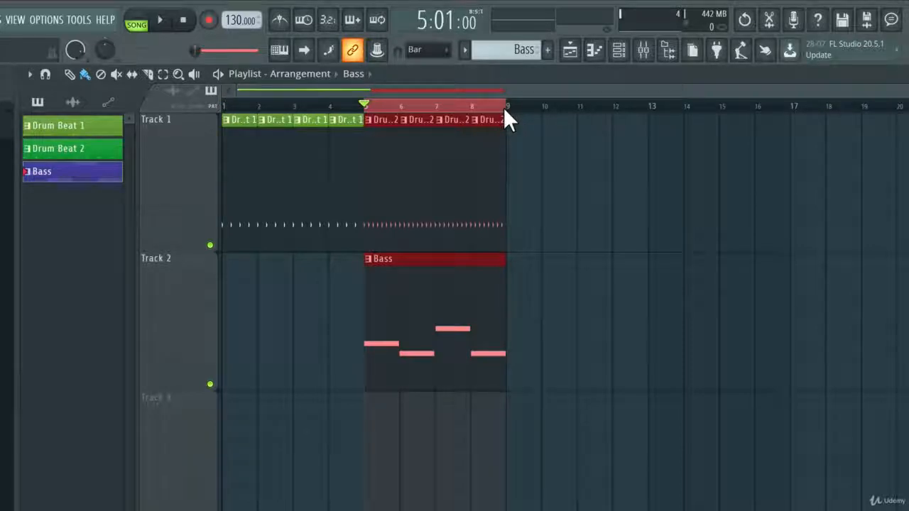
pyautogui.press('space')
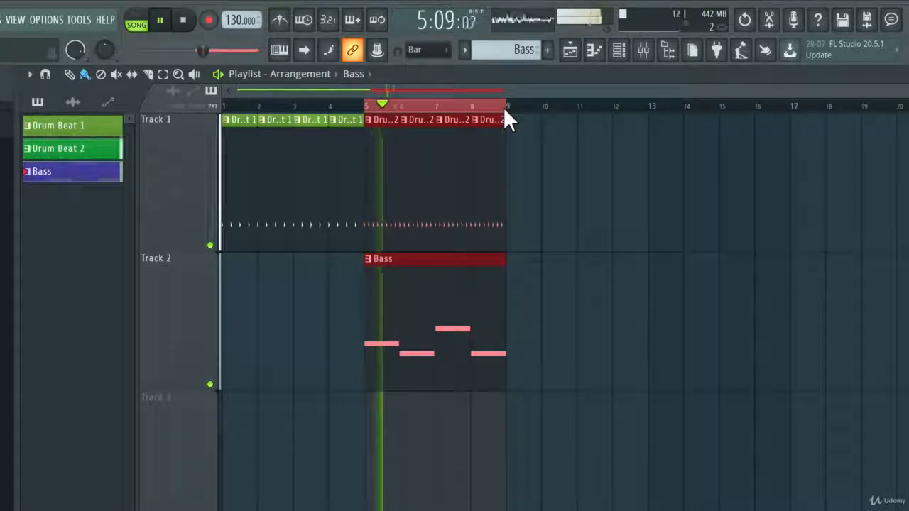
pyautogui.press('space')
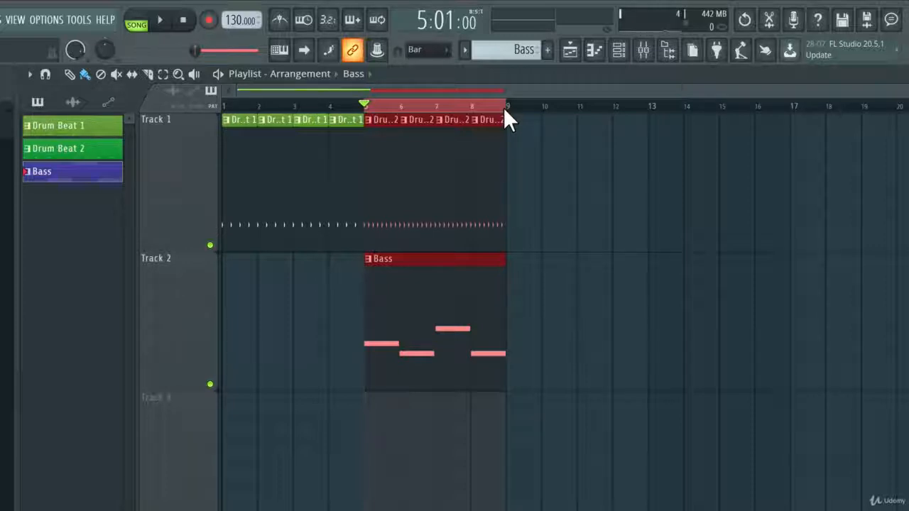
pyautogui.hotkey('ctrl', 'd')
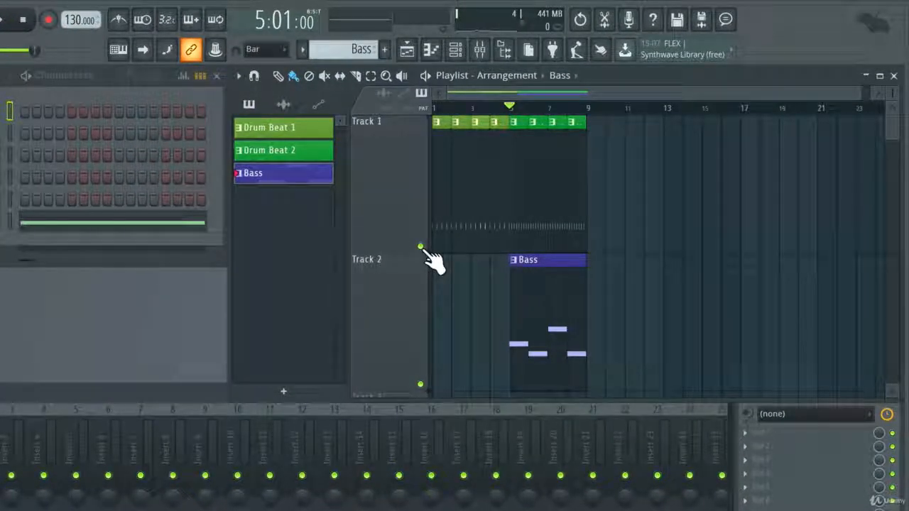
# Mute Track 1, play the song briefly from bar 1, and unmute the track after stopping playback.
pyautogui.click(421, 247)
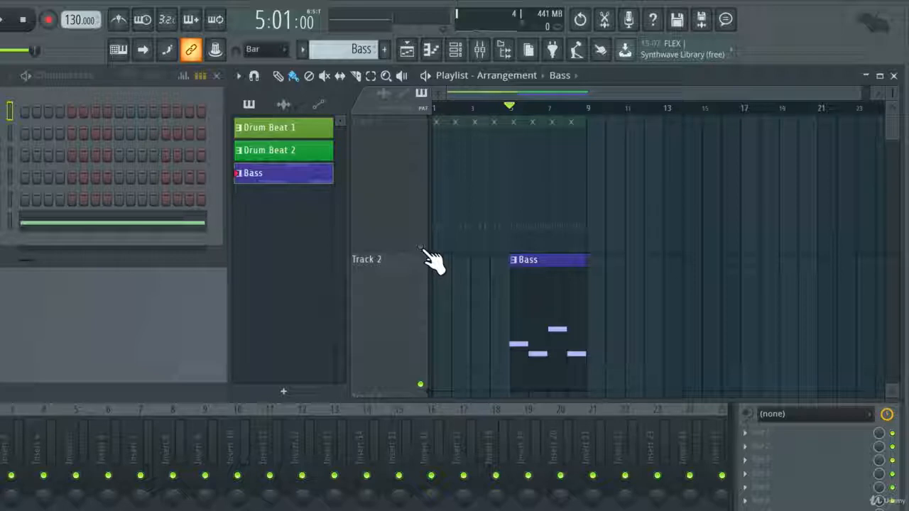
pyautogui.click(451, 107)
pyautogui.click(436, 107)
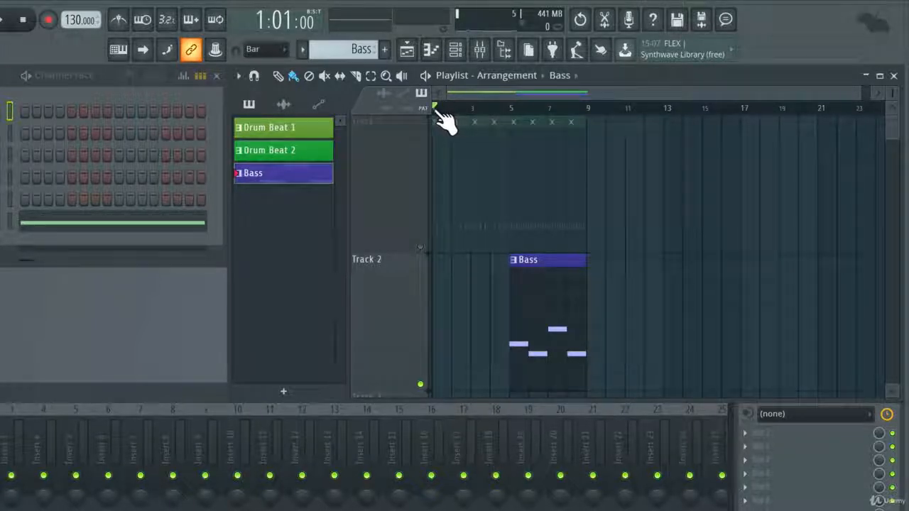
pyautogui.press('space')
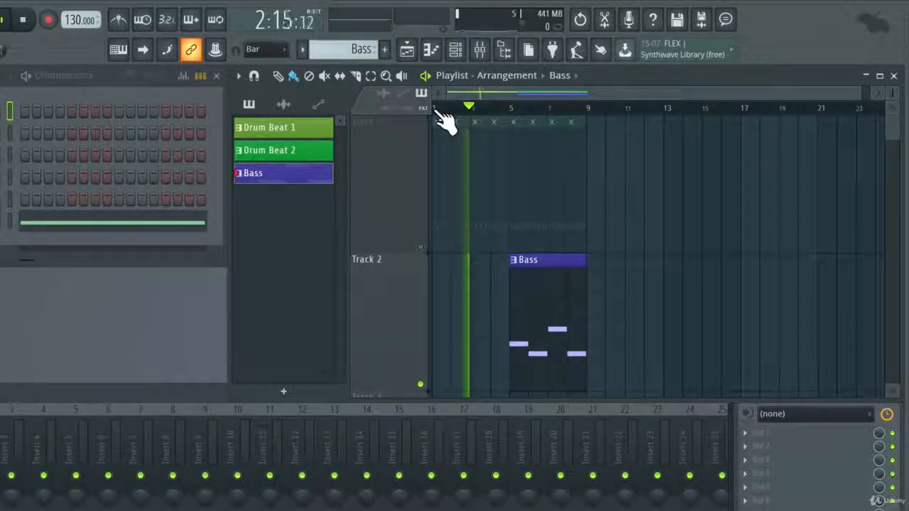
pyautogui.press('space')
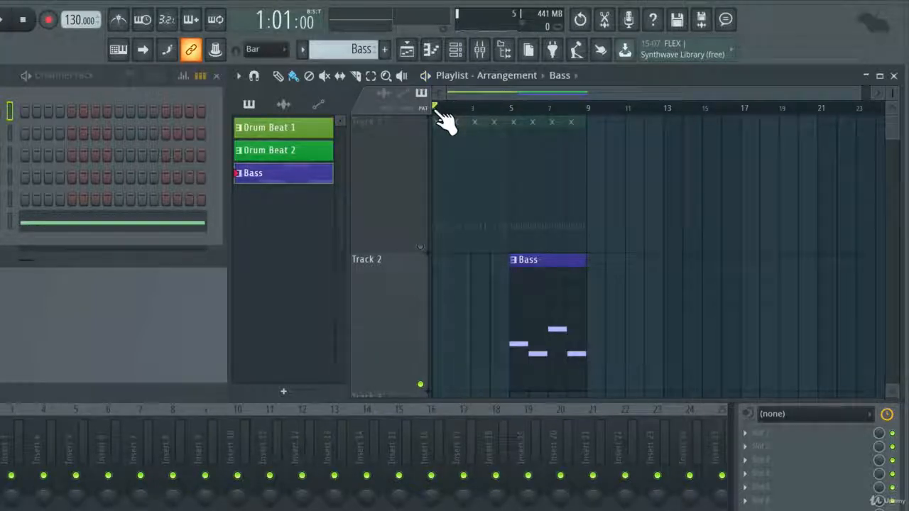
pyautogui.click(420, 247)
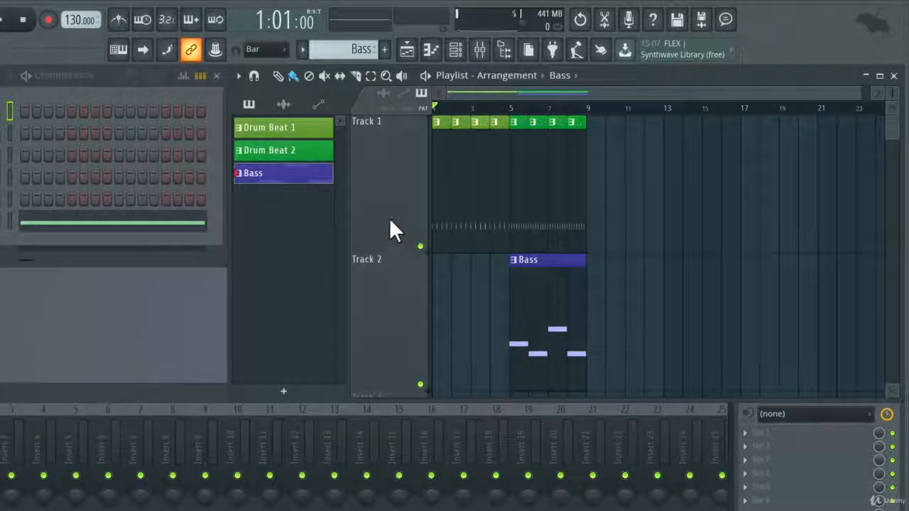
# Move Track 1 with the drum clips down one position, below the Bass track, and move it back up.
pyautogui.rightClick(389, 220)
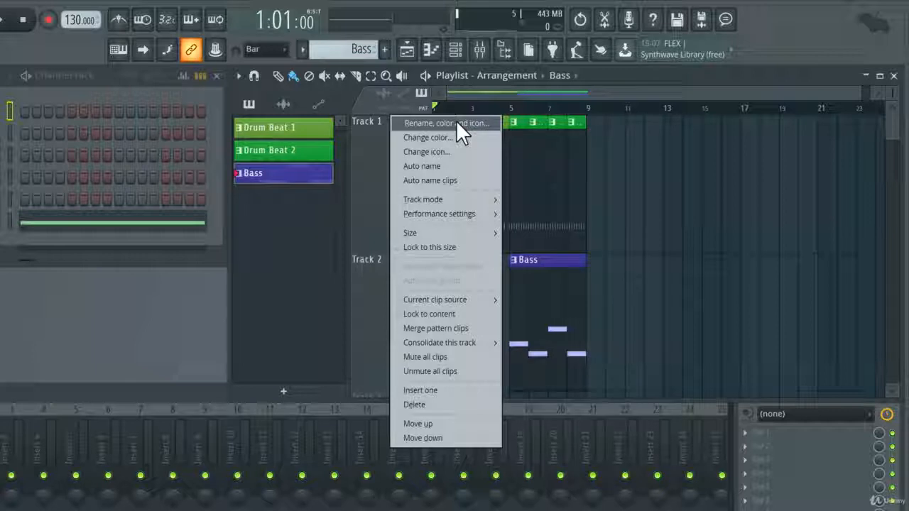
pyautogui.click(473, 439)
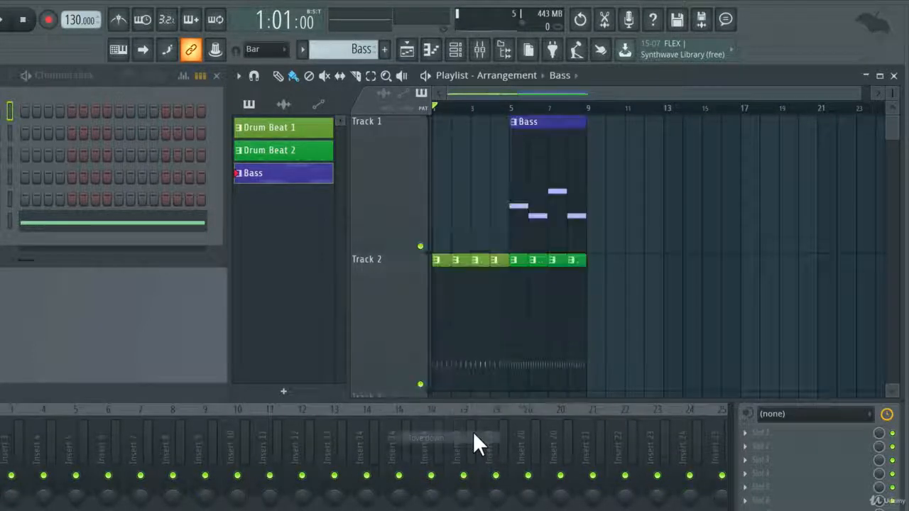
pyautogui.rightClick(388, 288)
pyautogui.click(459, 480)
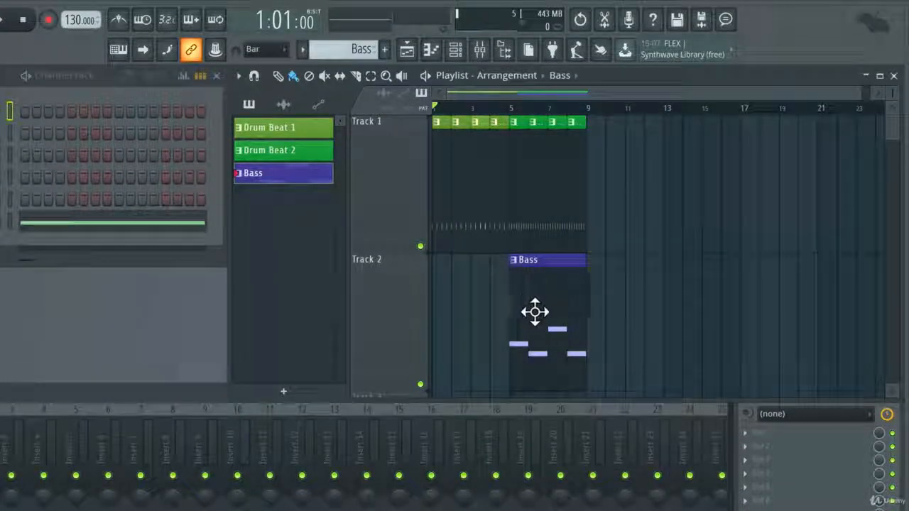
# Select the Bass clip on Track 2 and duplicate it three times in a row, filling bars 9 to 20.
pyautogui.click(645, 112)
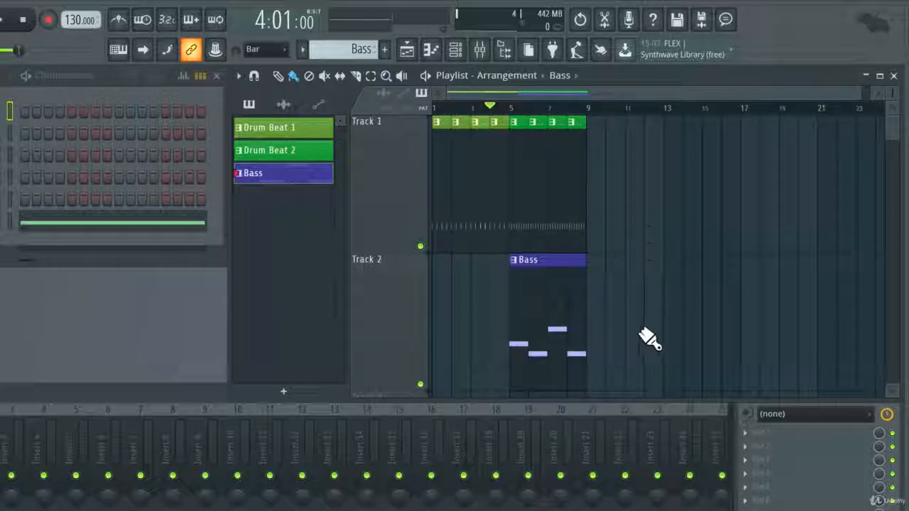
pyautogui.moveTo(638, 354); pyautogui.dragTo(483, 358)
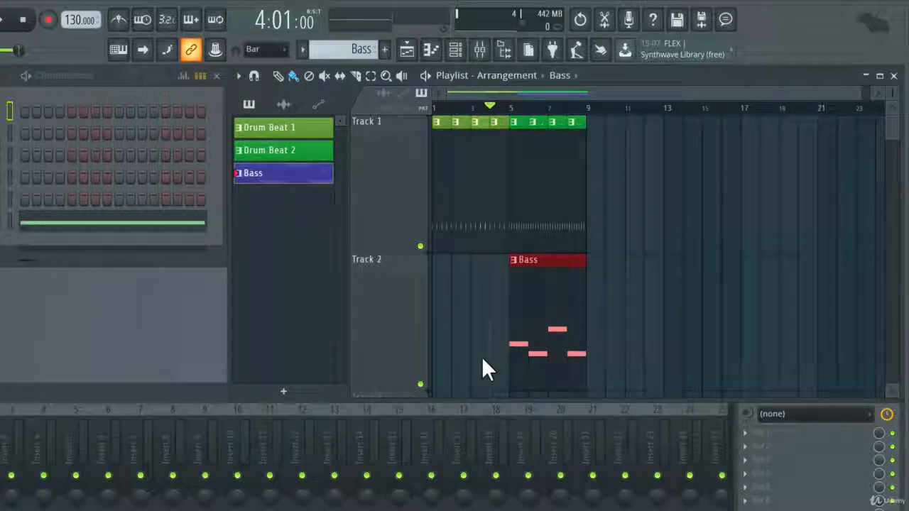
pyautogui.hotkey('ctrl', 'b')
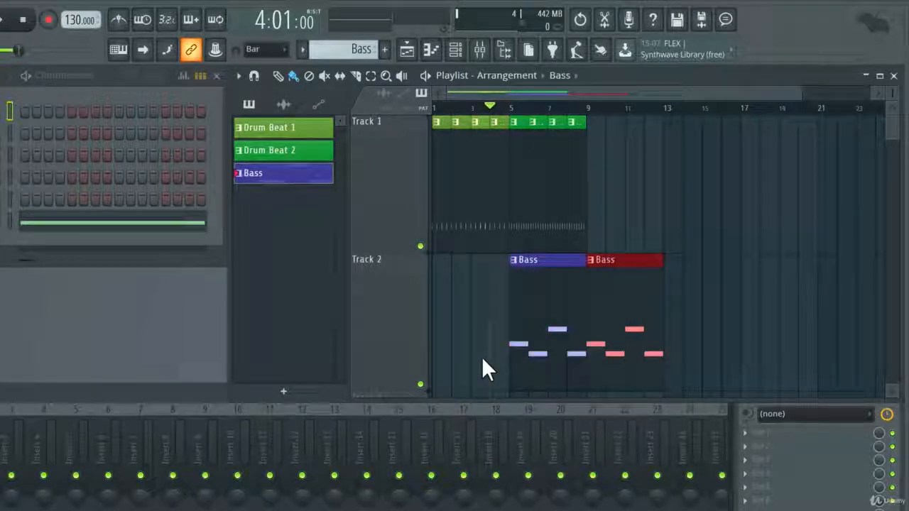
pyautogui.hotkey('ctrl', 'b')
pyautogui.hotkey('ctrl', 'b')
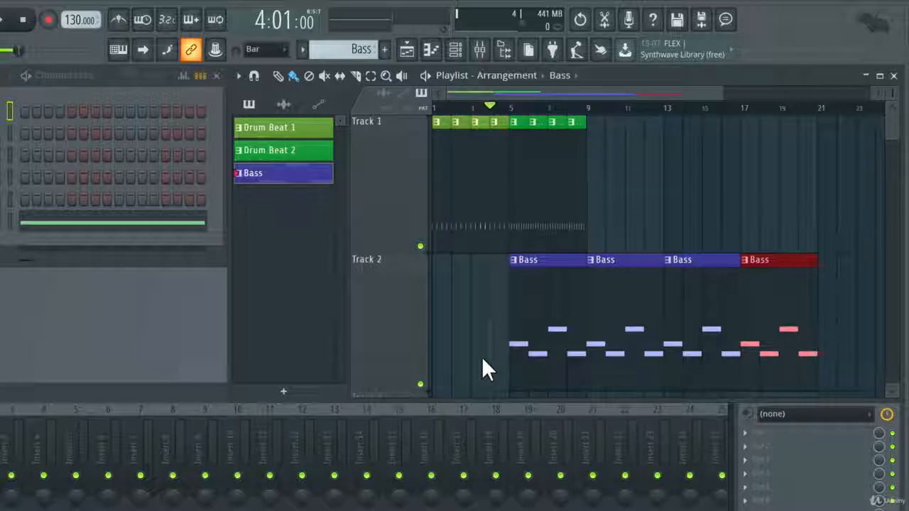
# Select the four Drum Beat 2 clips on Track 1 and place a copy of them starting at bar 13.
pyautogui.moveTo(619, 137); pyautogui.dragTo(514, 168)
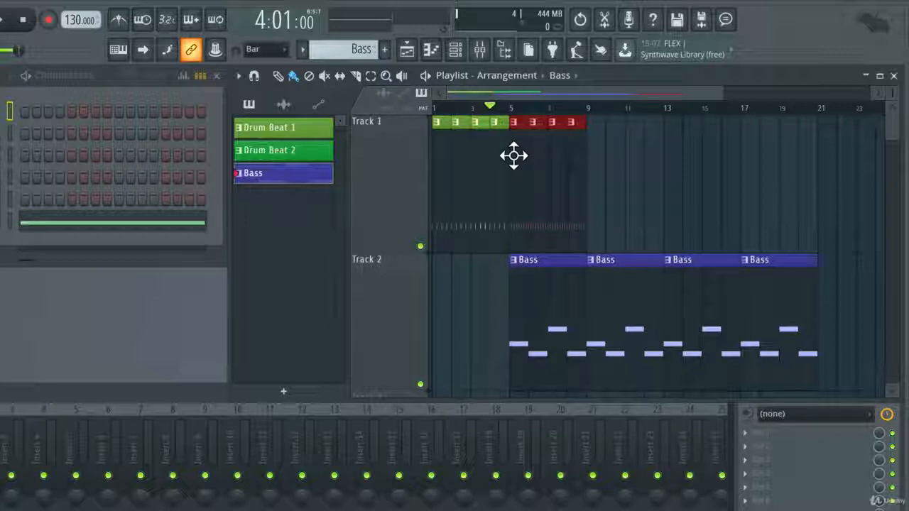
pyautogui.moveTo(513, 156); pyautogui.dragTo(675, 164)
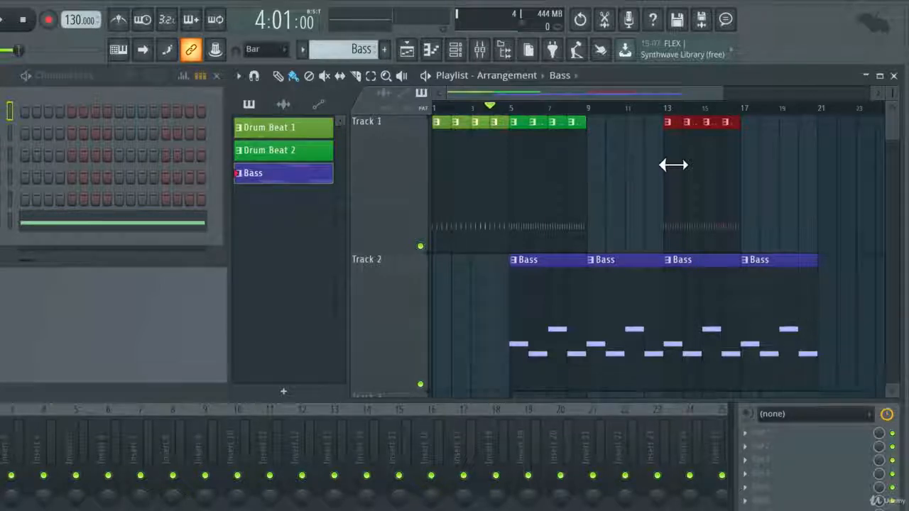
# Undo the Drum Beat 2 copy and all the Bass clip duplications, back to the single Bass clip at bar 5.
pyautogui.hotkey('ctrl', 'z')
pyautogui.hotkey('ctrl', 'z')
pyautogui.hotkey('ctrl', 'z')
pyautogui.hotkey('ctrl', 'z')
pyautogui.hotkey('ctrl', 'z')
pyautogui.hotkey('ctrl', 'z')
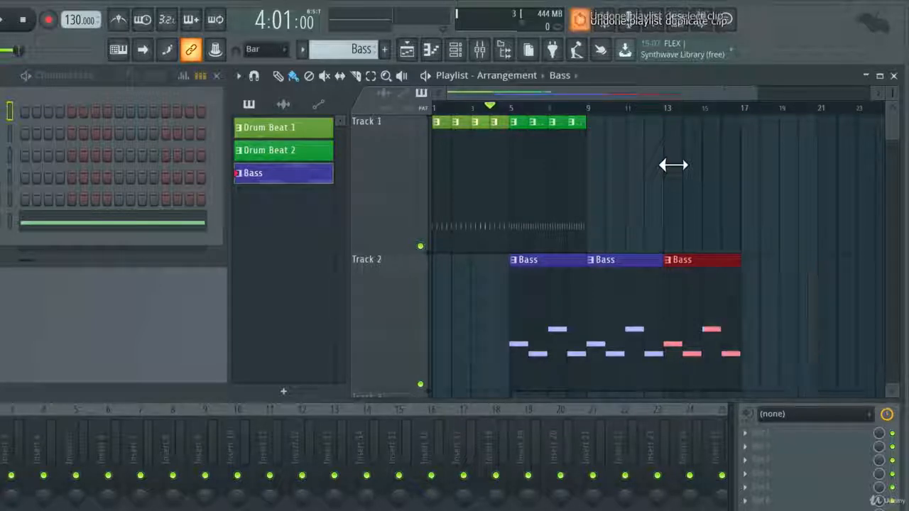
pyautogui.hotkey('ctrl', 'z')
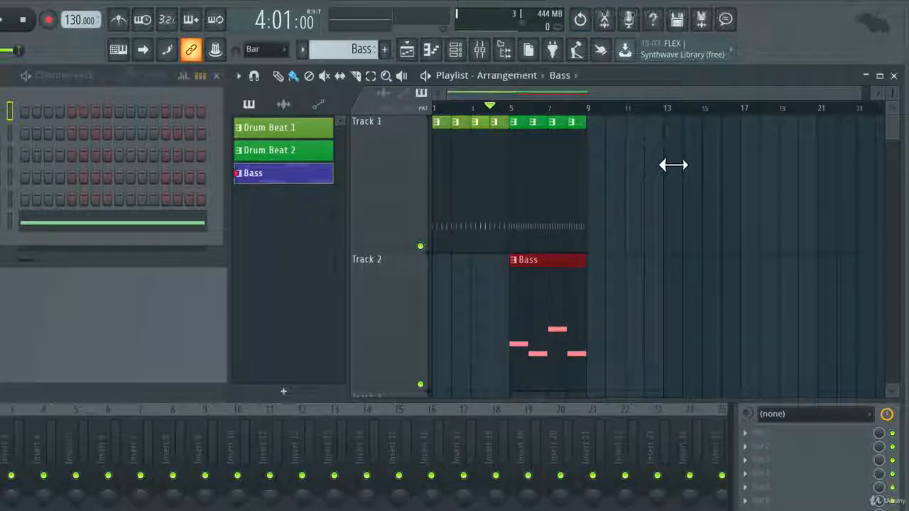